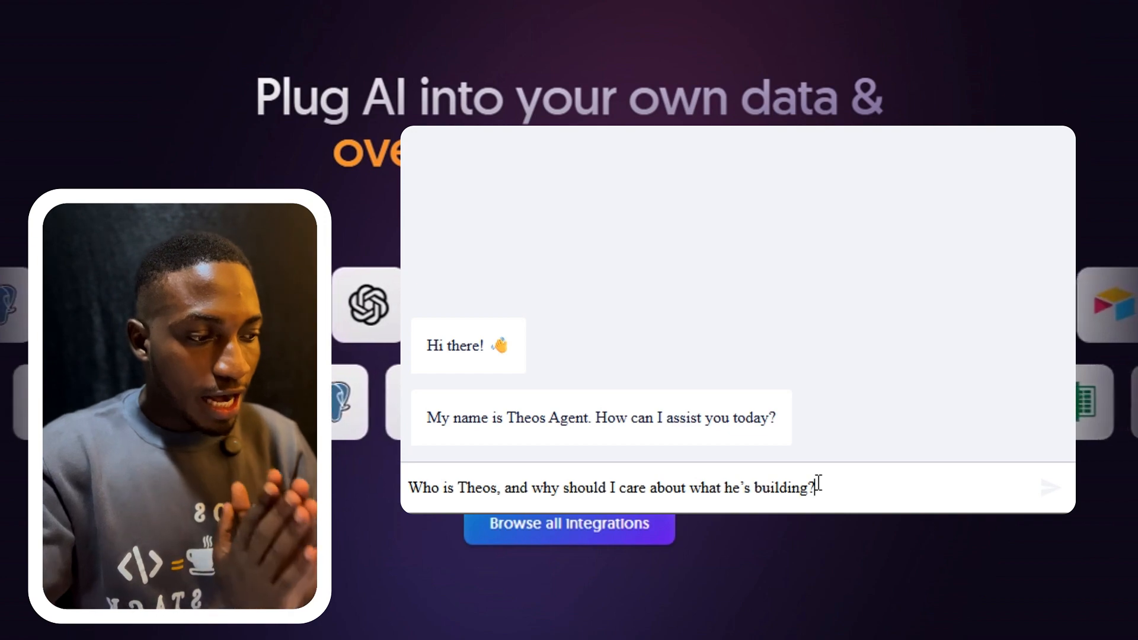
# Ask the chat agent "Who is Theos, and why should I care about what he's building?" and highlight most of its reply.
pyautogui.press('Return')
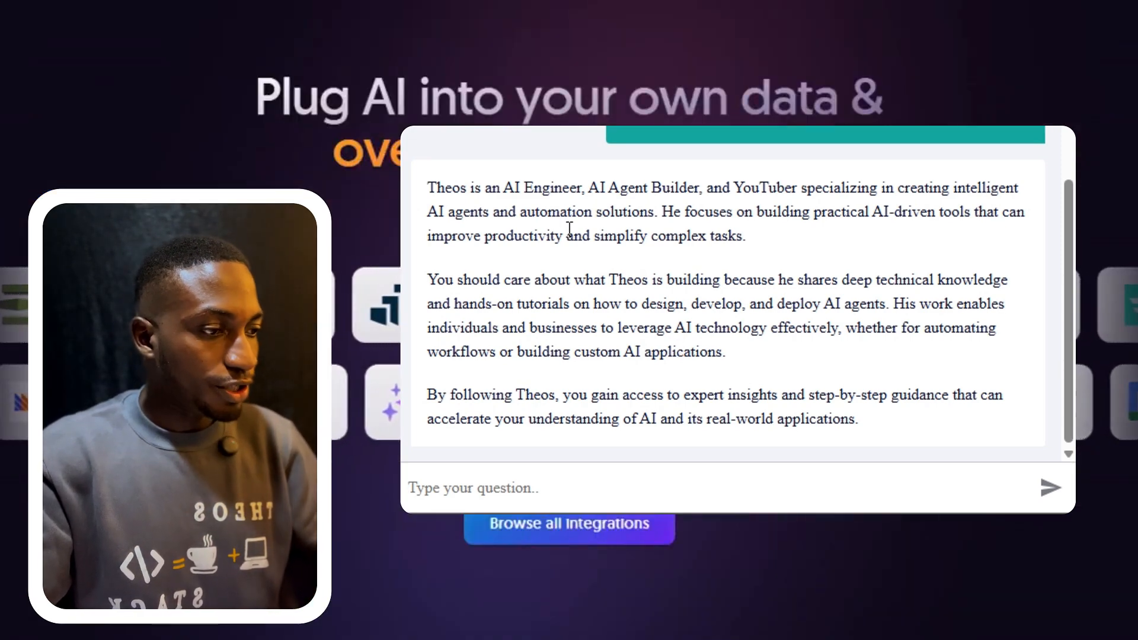
pyautogui.moveTo(662, 211); pyautogui.dragTo(862, 423)
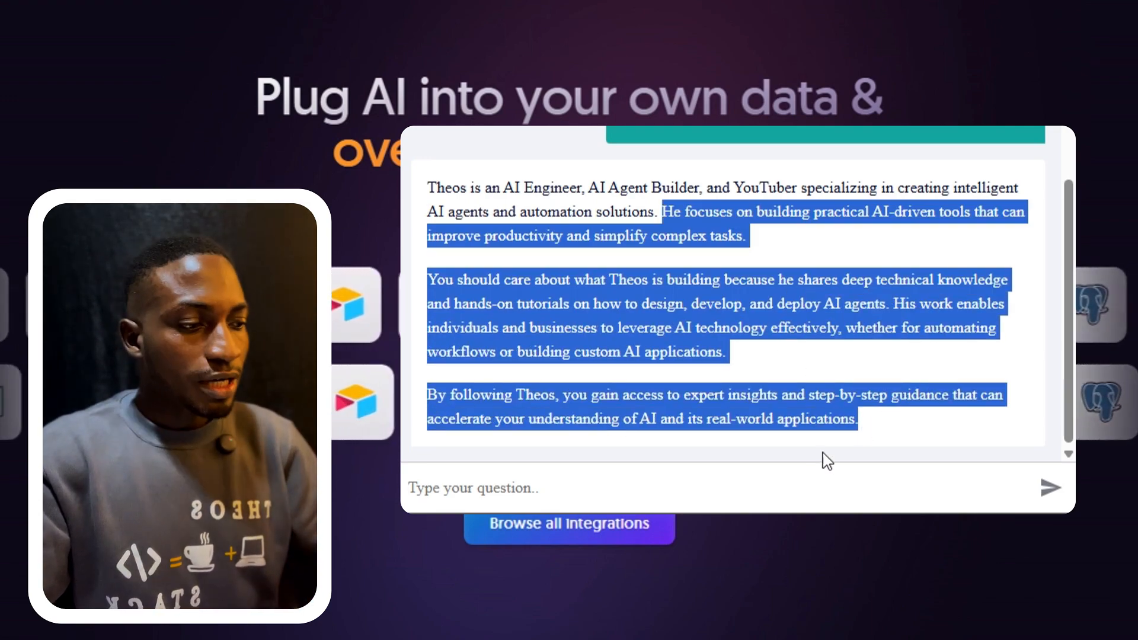
# Ask the chat agent "Can you show me what kind of AI agents Theos has built before?" and read through the whole answer.
pyautogui.click(667, 492)
pyautogui.write('Can you show me what kind of AI agents Theos has built before?')
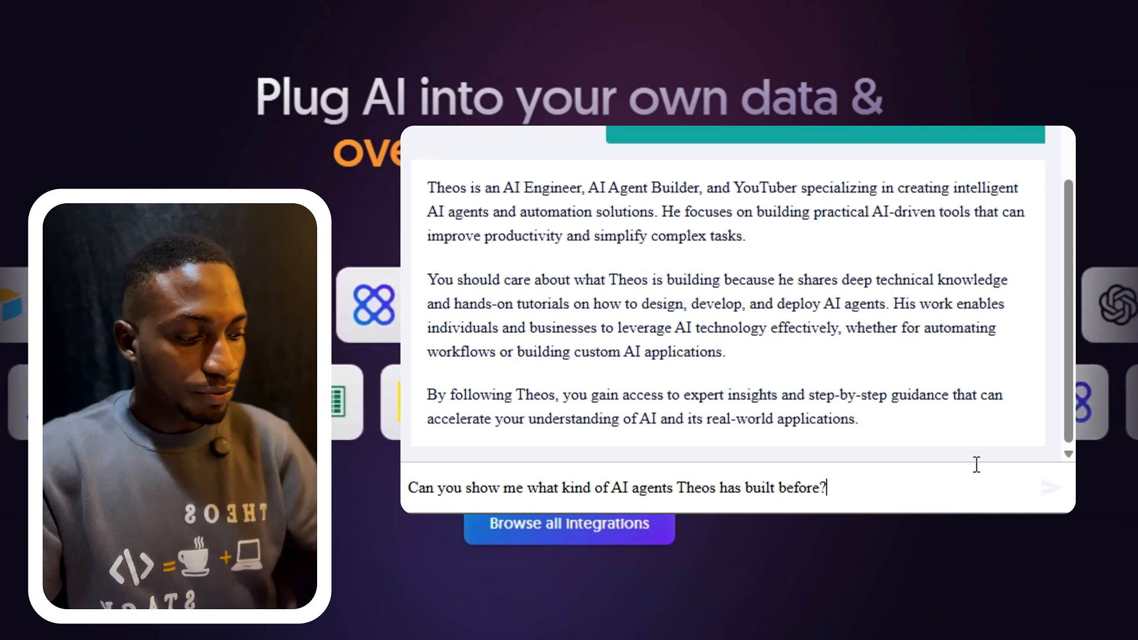
pyautogui.press('Return')
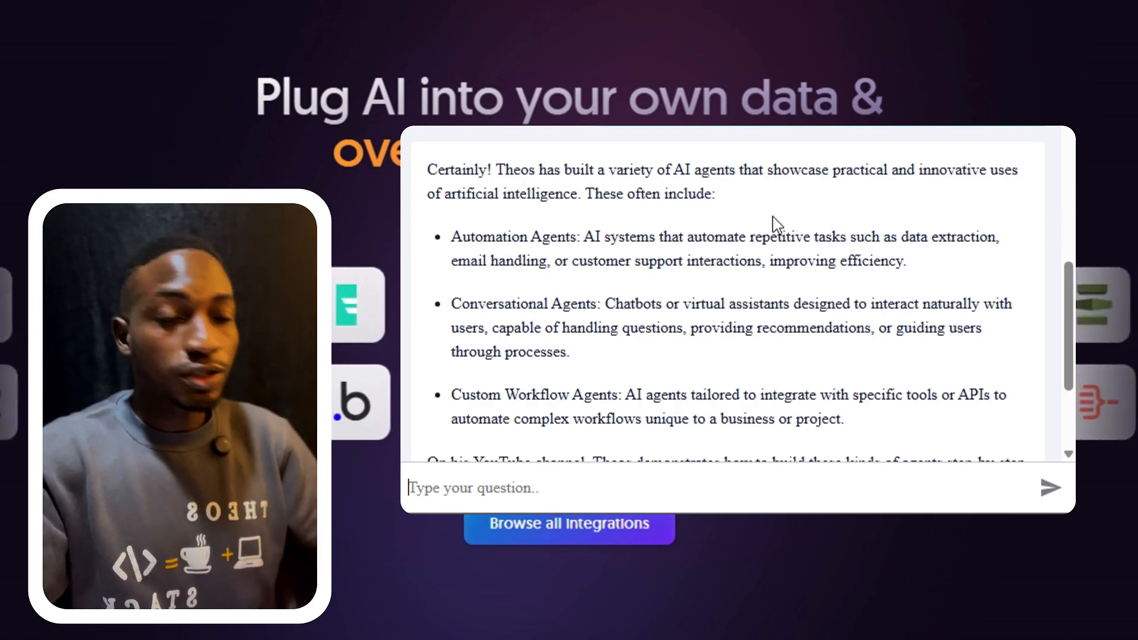
pyautogui.scroll(-3, 737, 254)
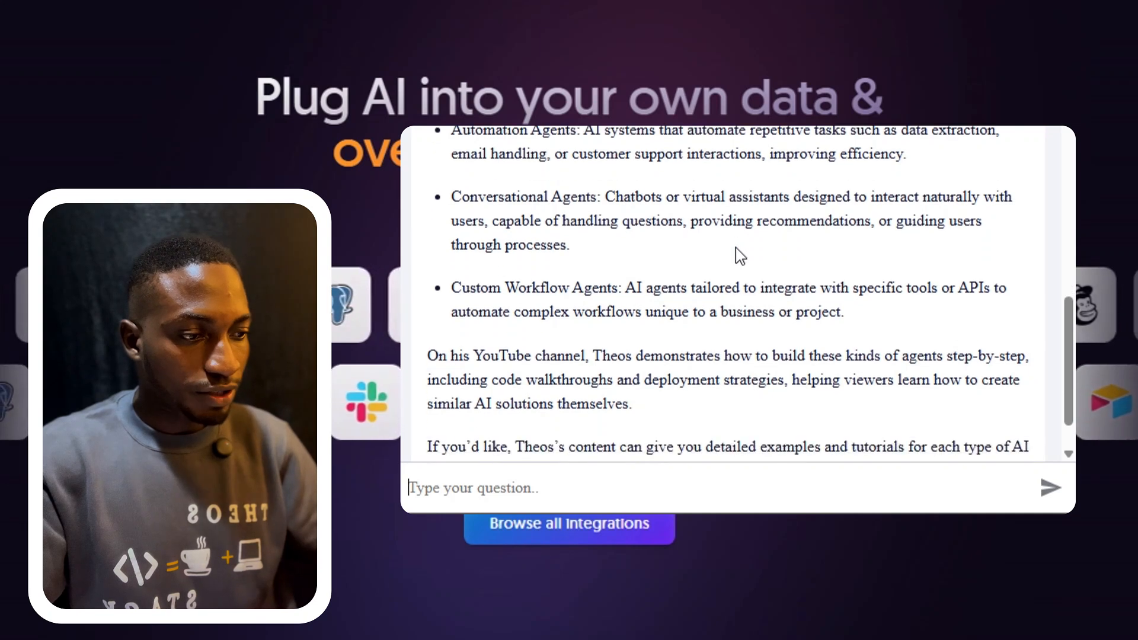
pyautogui.scroll(-2, 740, 256)
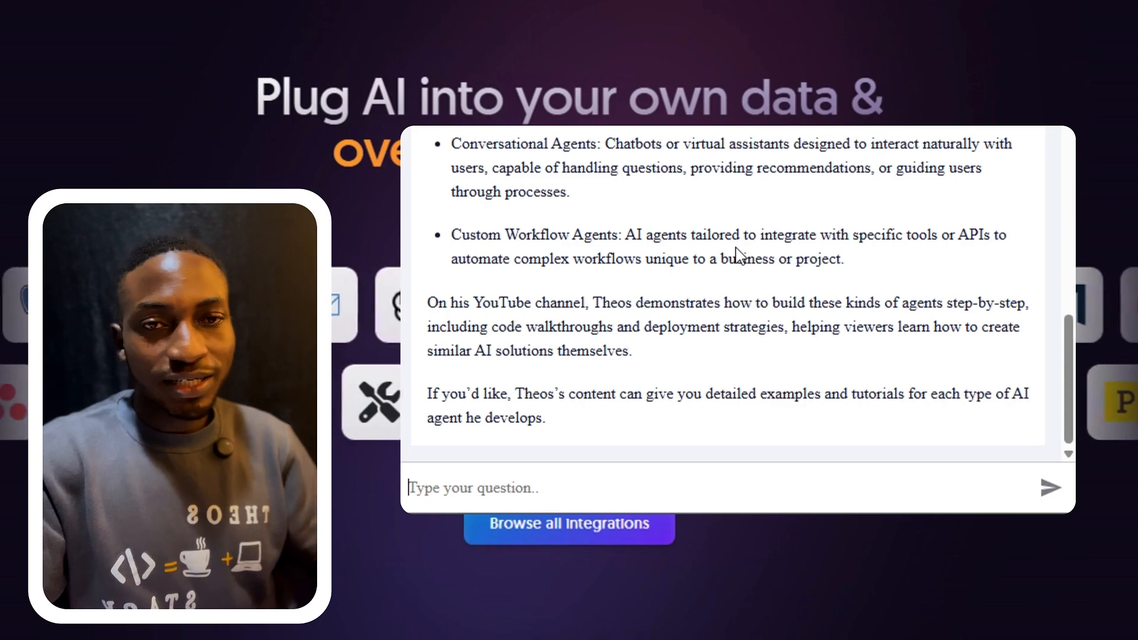
pyautogui.scroll(-8, 568, 471)
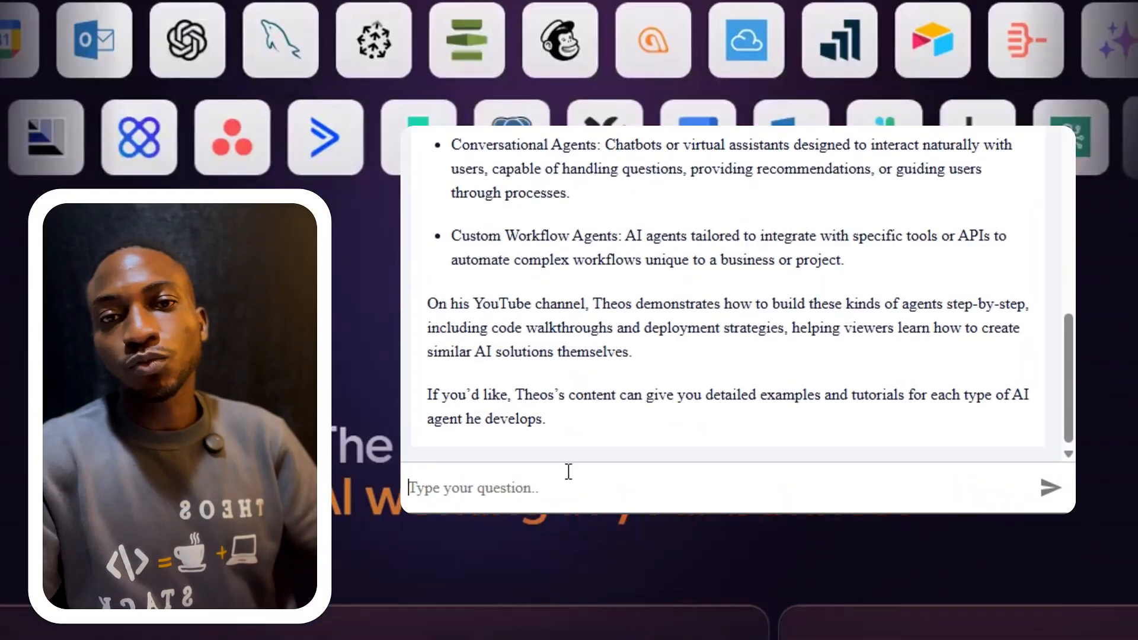
pyautogui.scroll(-8, 566, 471)
# Ask "I'm new to AI. Can Theos teach me how to build my own agent from scratch?" and read through the answer.
pyautogui.click(552, 478)
pyautogui.write('I’m new to AI. Can Theos teach me how to build my own agent from scratch?')
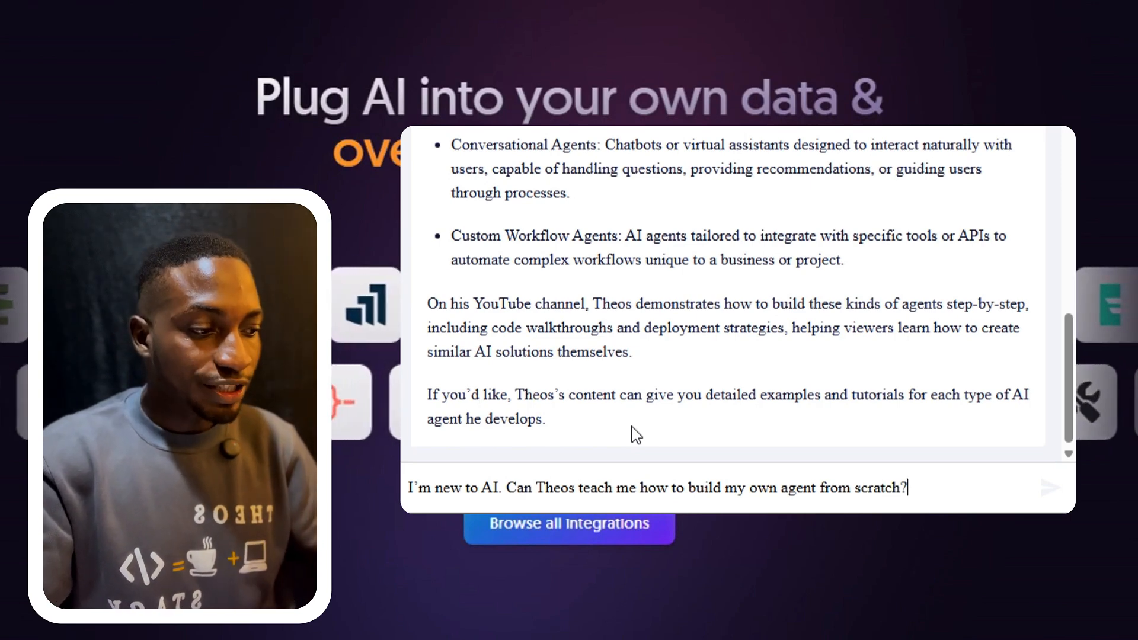
pyautogui.press('Return')
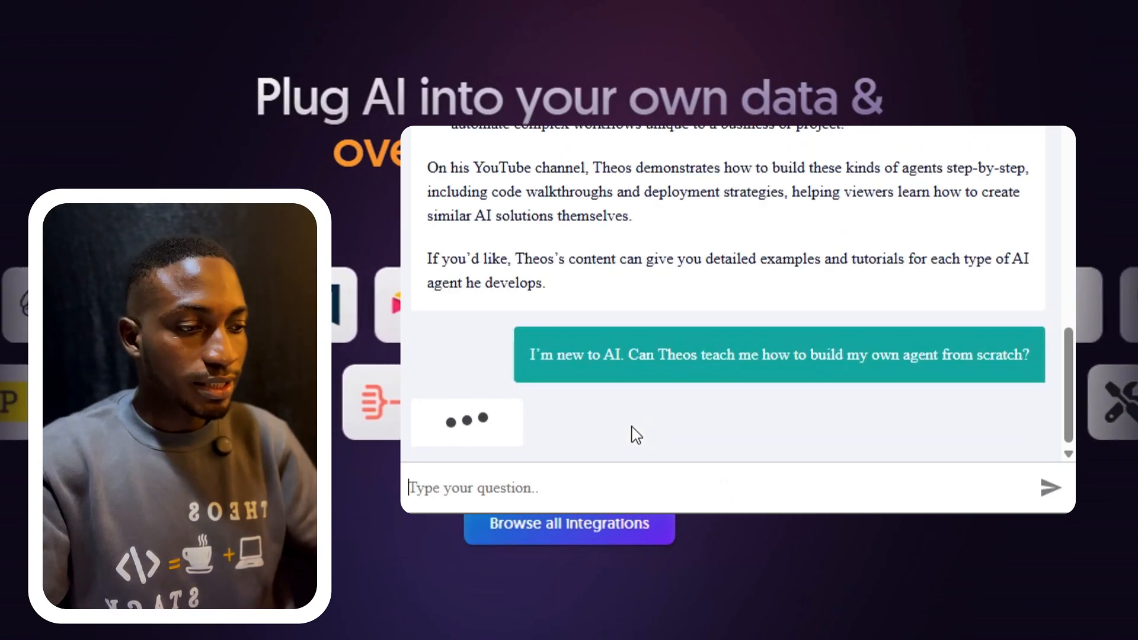
pyautogui.scroll(-1, 673, 290)
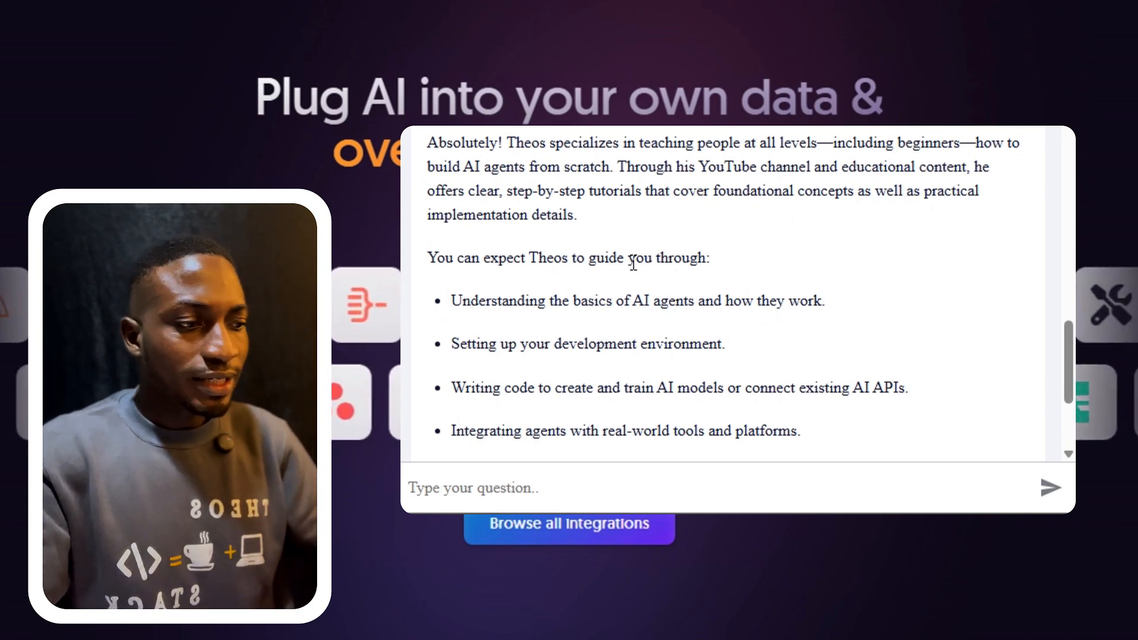
pyautogui.scroll(-2, 603, 292)
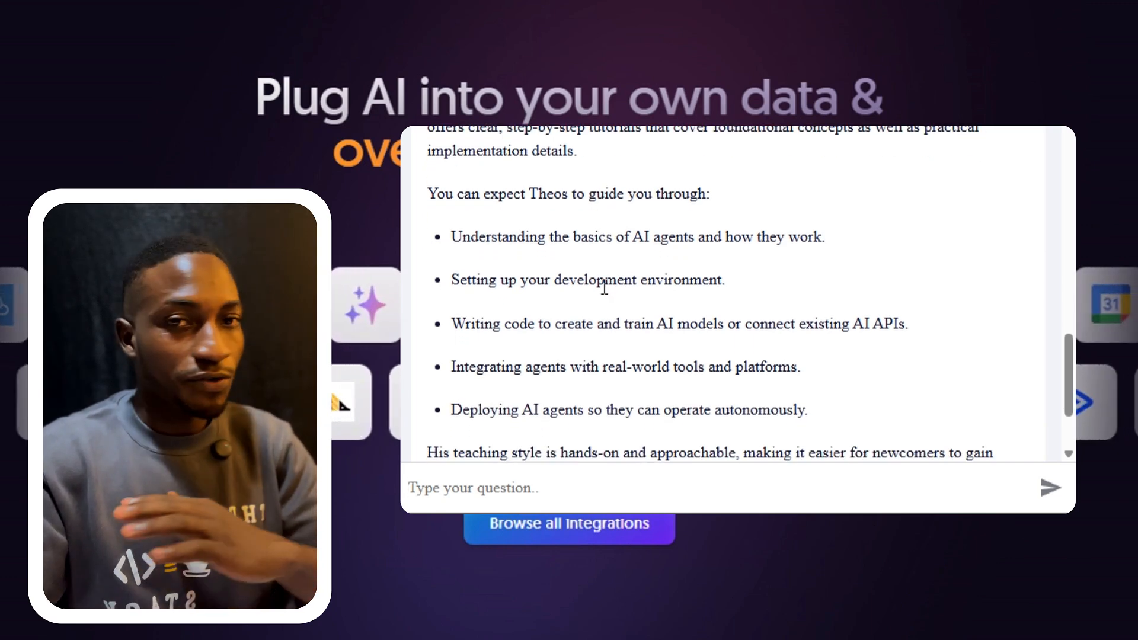
pyautogui.scroll(-4, 604, 288)
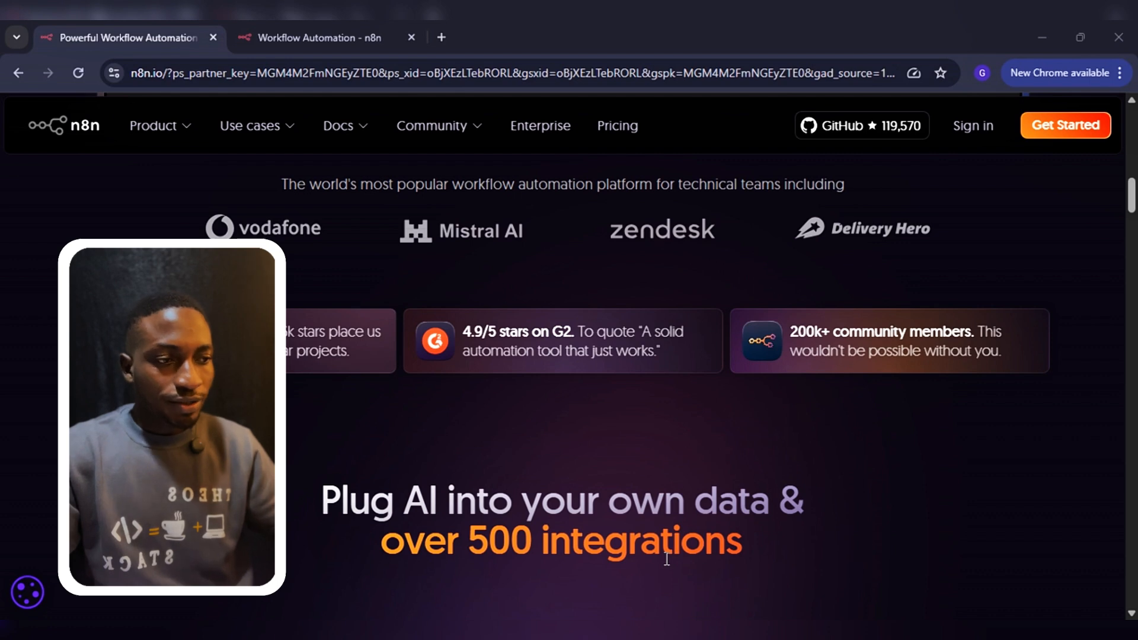
# Switch from the n8n website to the n8n cloud workspace and create a new workflow.
pyautogui.scroll(-1, 522, 326)
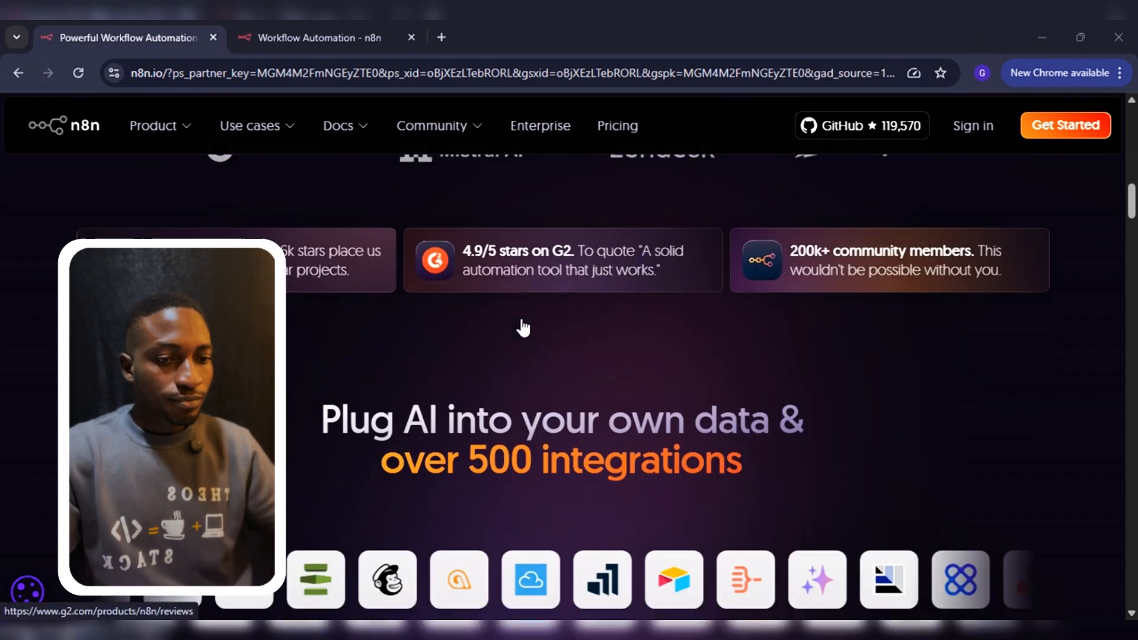
pyautogui.scroll(1, 523, 327)
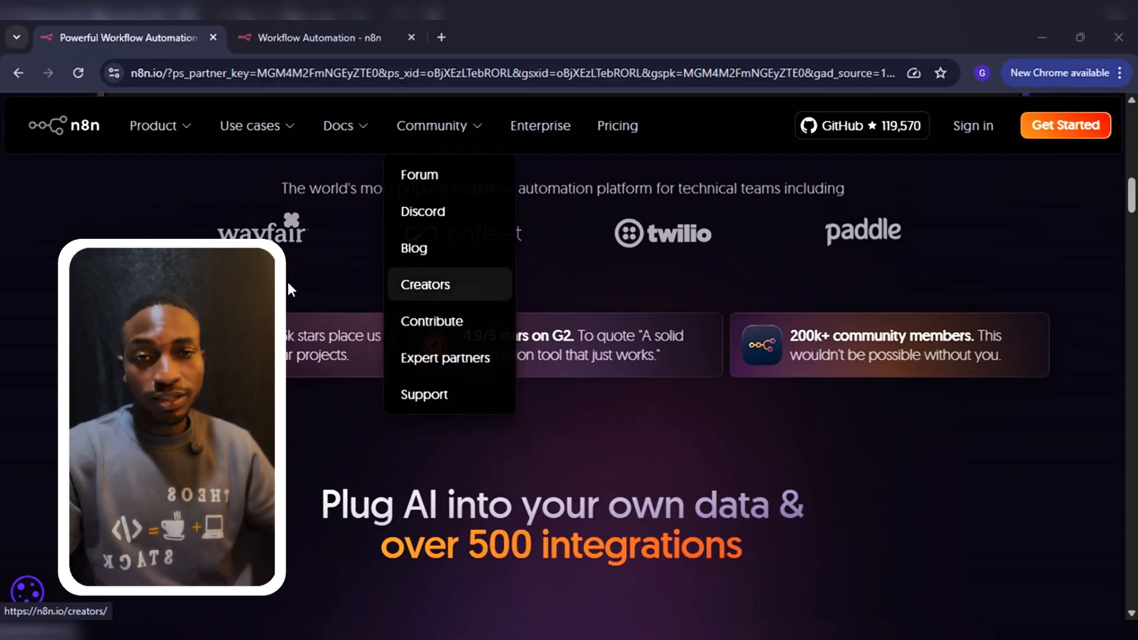
pyautogui.click(296, 31)
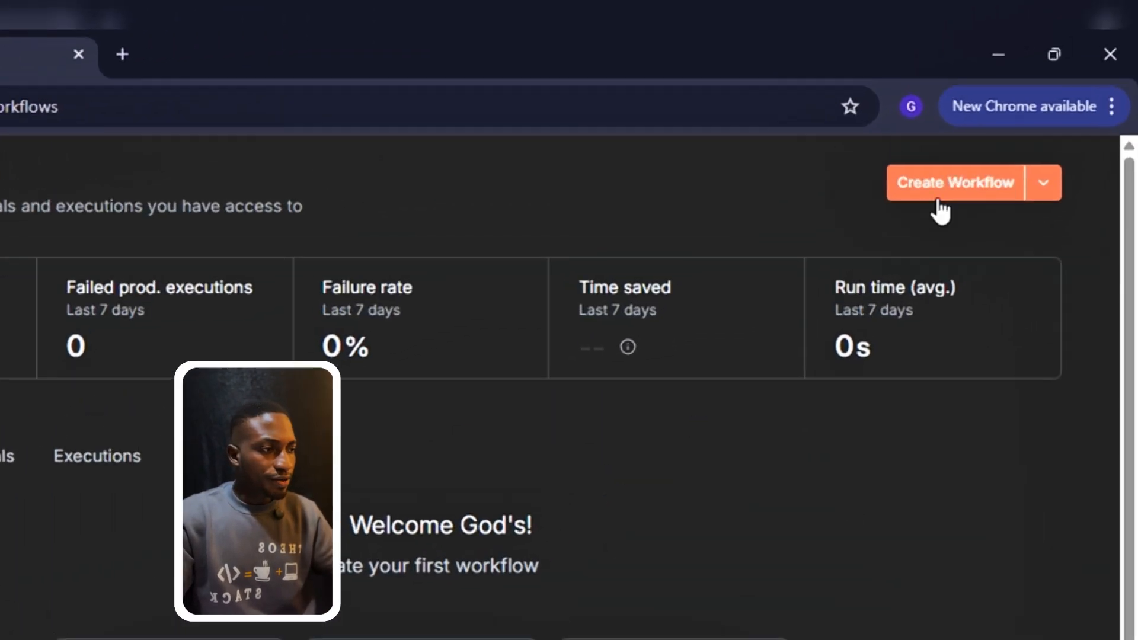
pyautogui.click(932, 208)
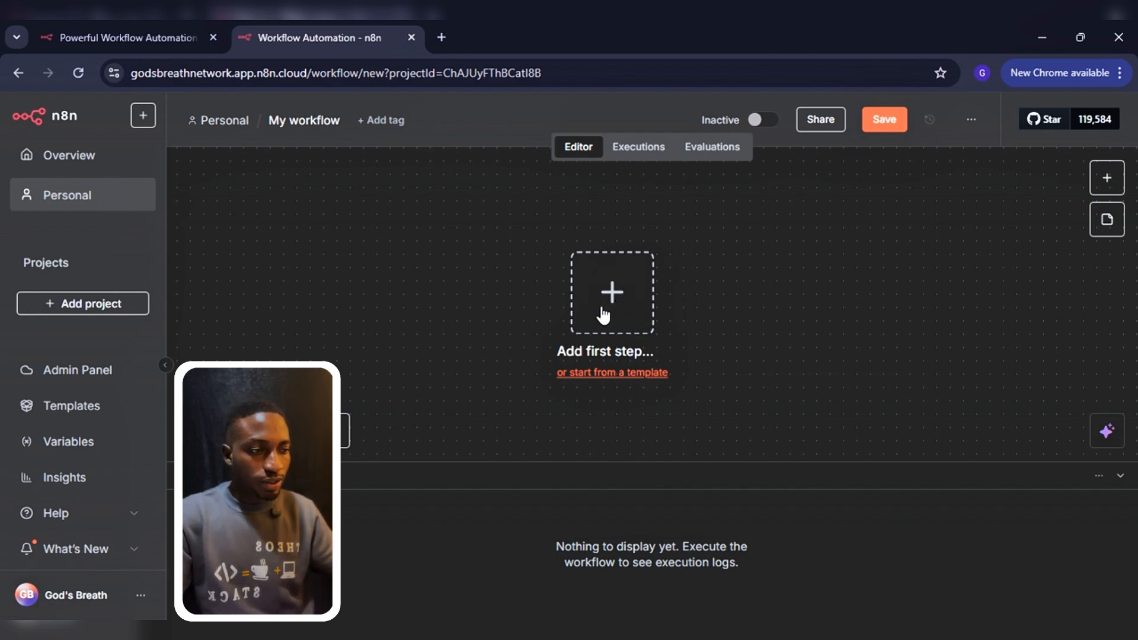
pyautogui.moveTo(601, 309); pyautogui.dragTo(621, 334)
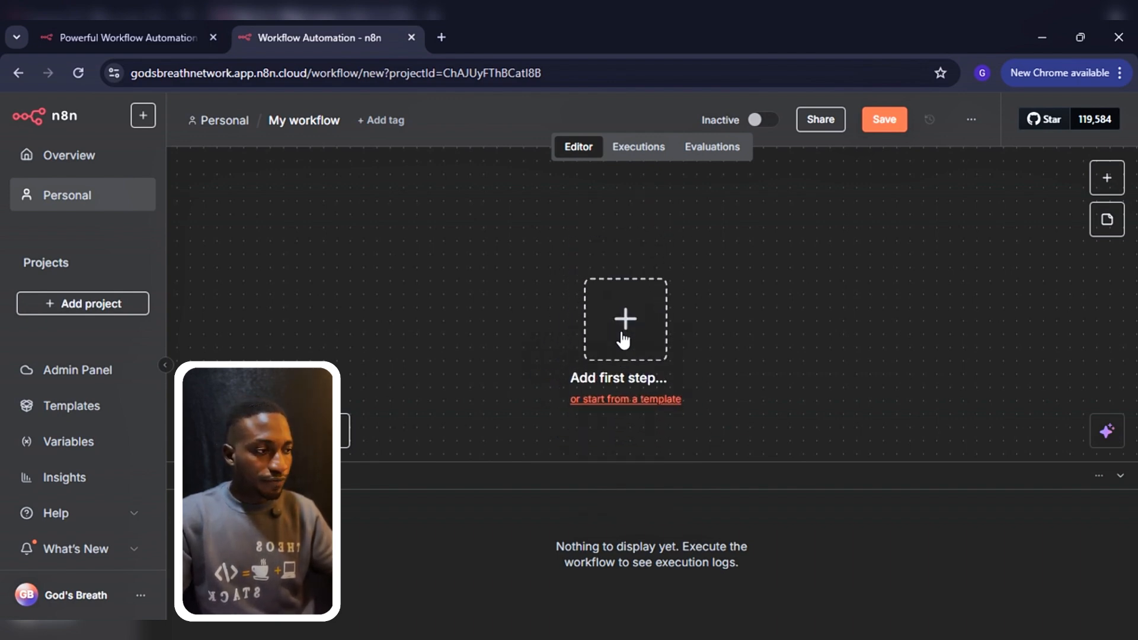
pyautogui.click(1107, 178)
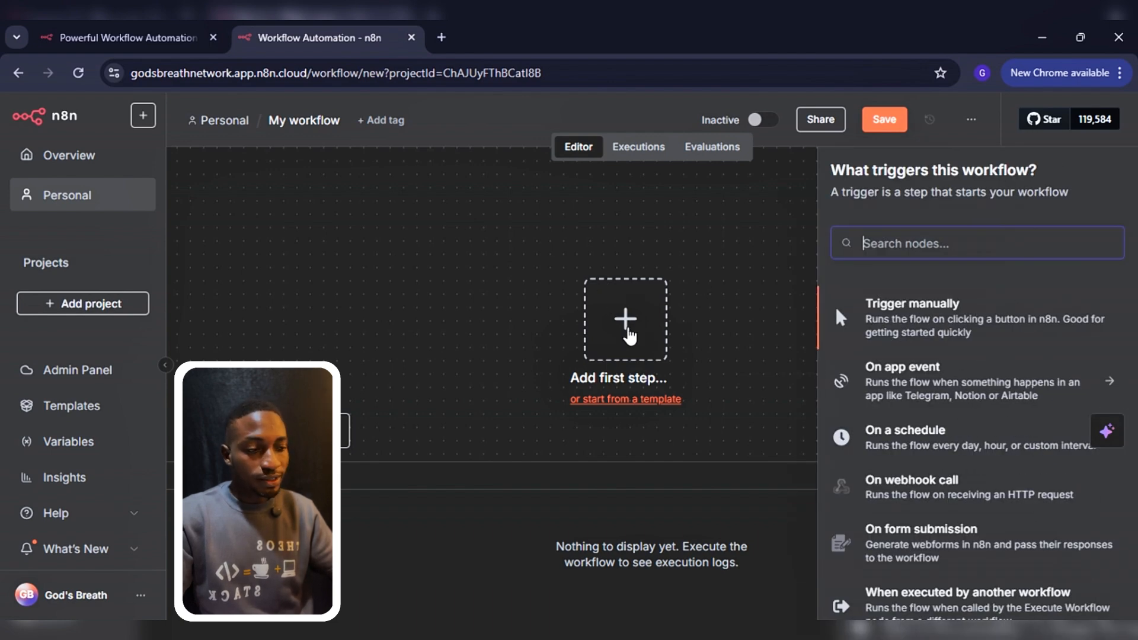
pyautogui.click(628, 332)
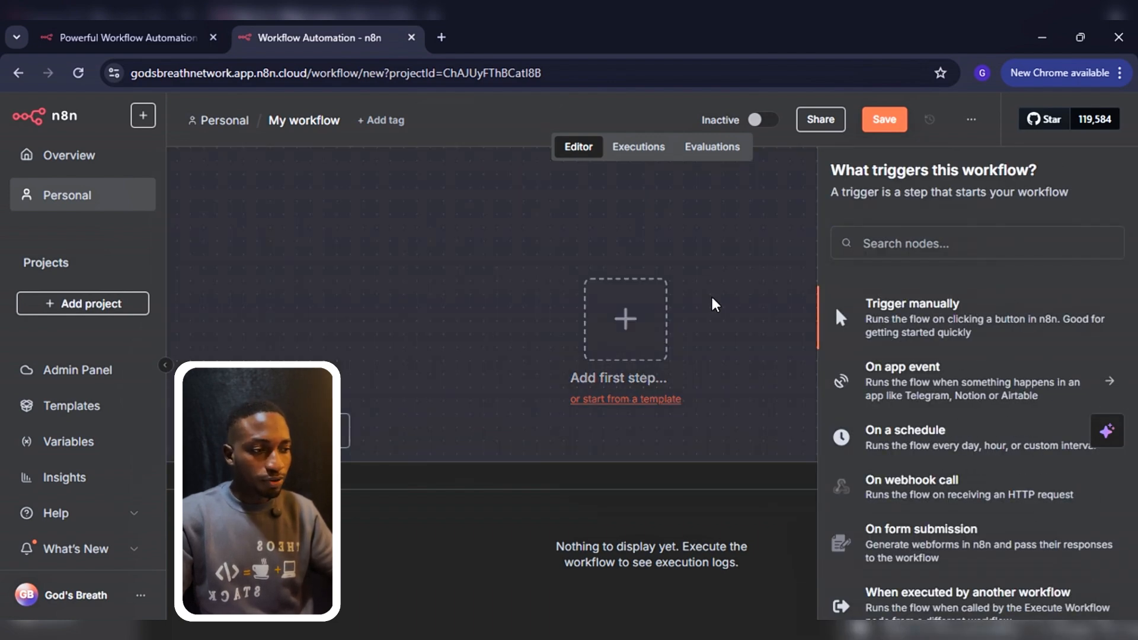
pyautogui.click(712, 299)
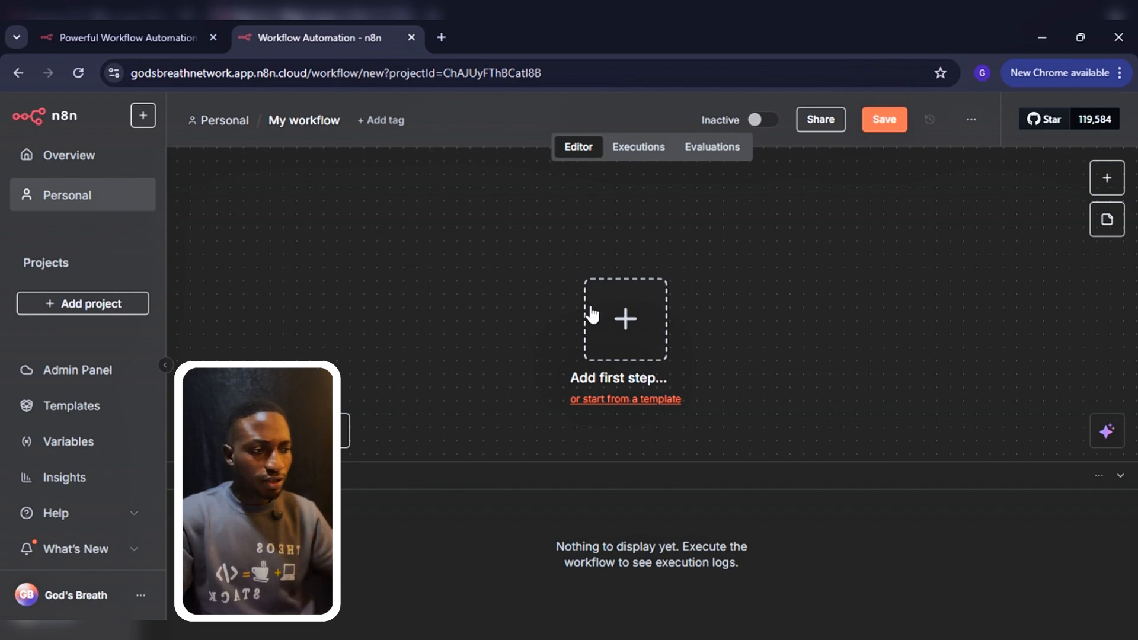
# Add an "On chat message" trigger as the first step of the workflow.
pyautogui.click(608, 320)
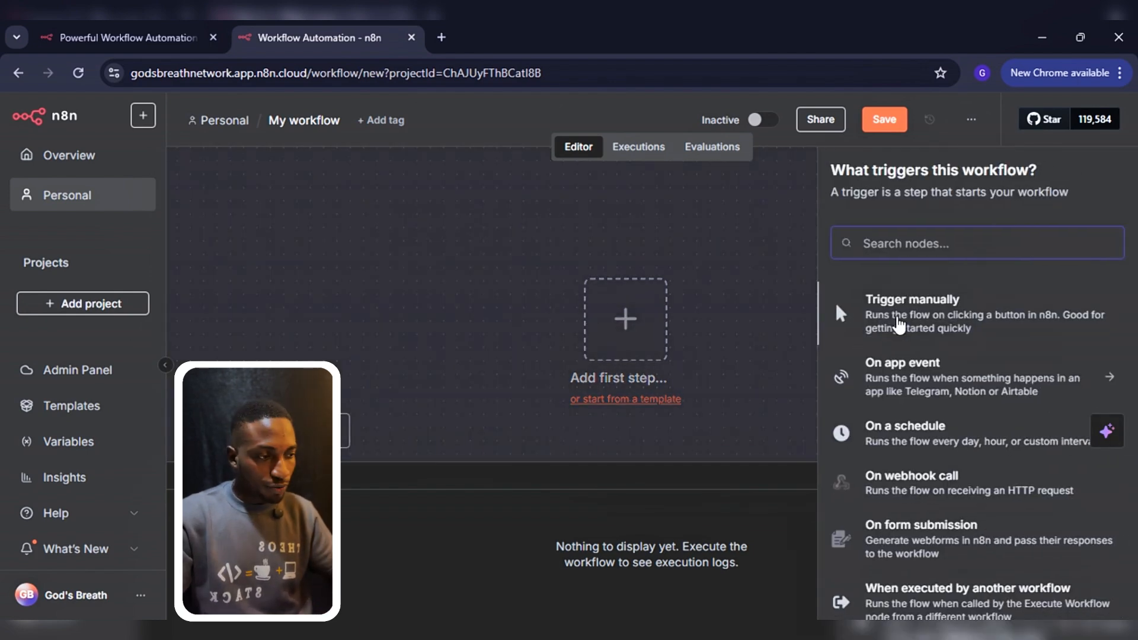
pyautogui.scroll(-1, 900, 391)
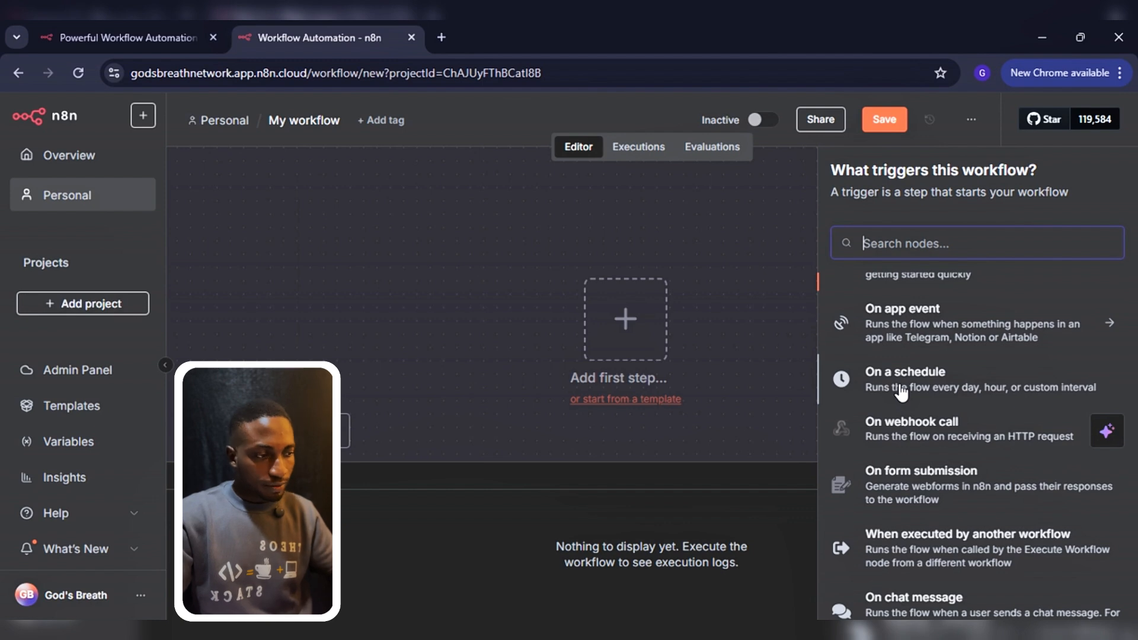
pyautogui.scroll(-2, 889, 409)
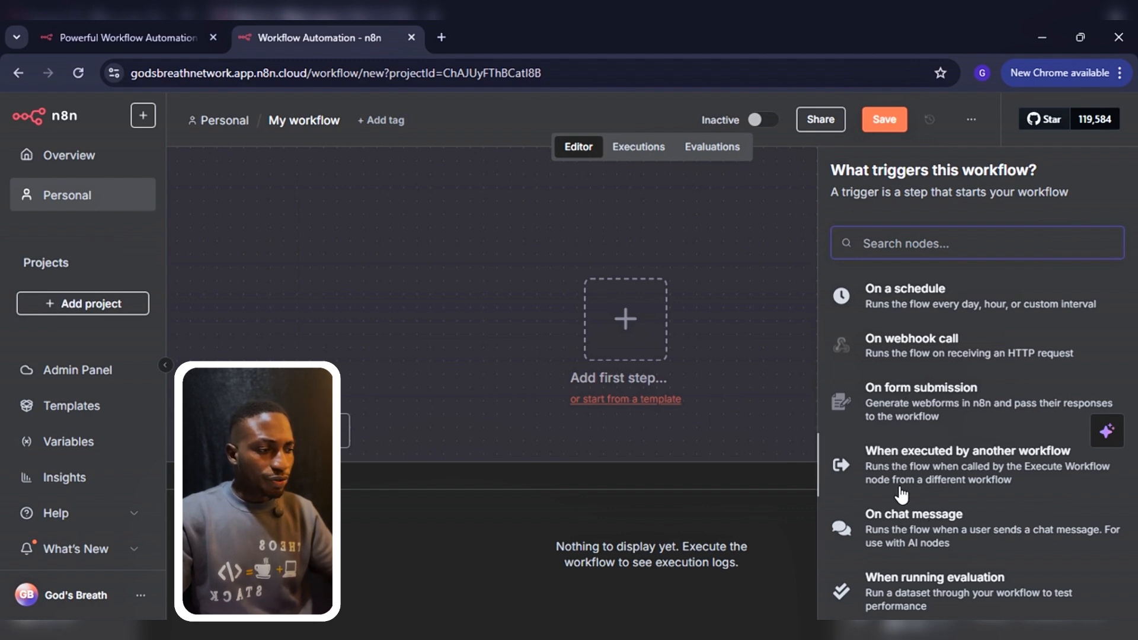
pyautogui.click(893, 526)
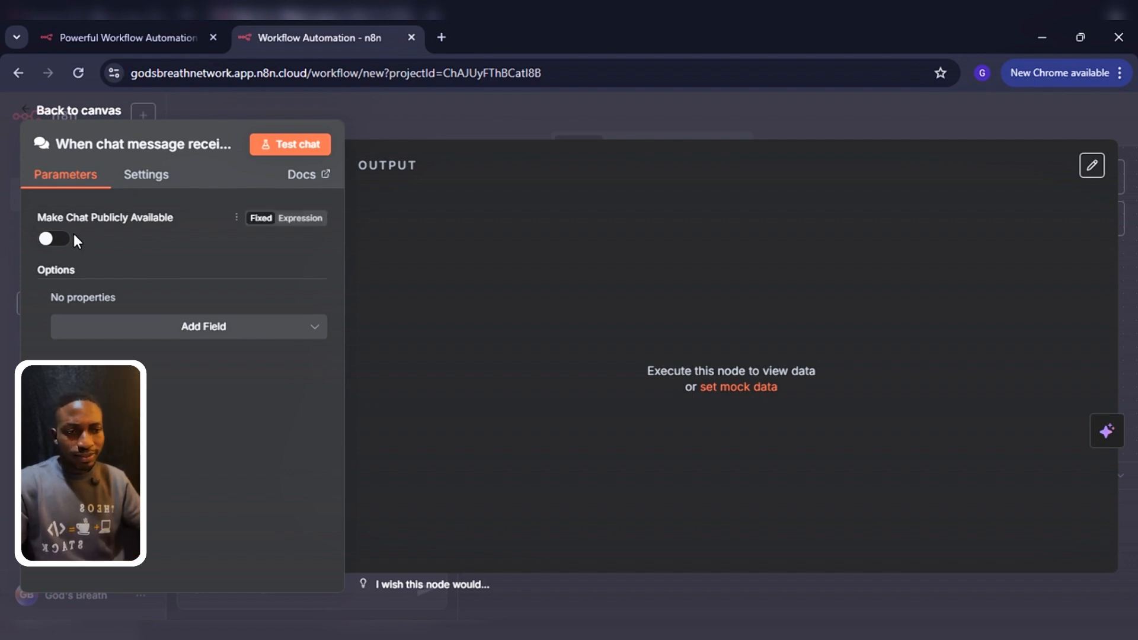
# Make the trigger's chat publicly available, review the authentication options and keep authentication at None.
pyautogui.click(62, 243)
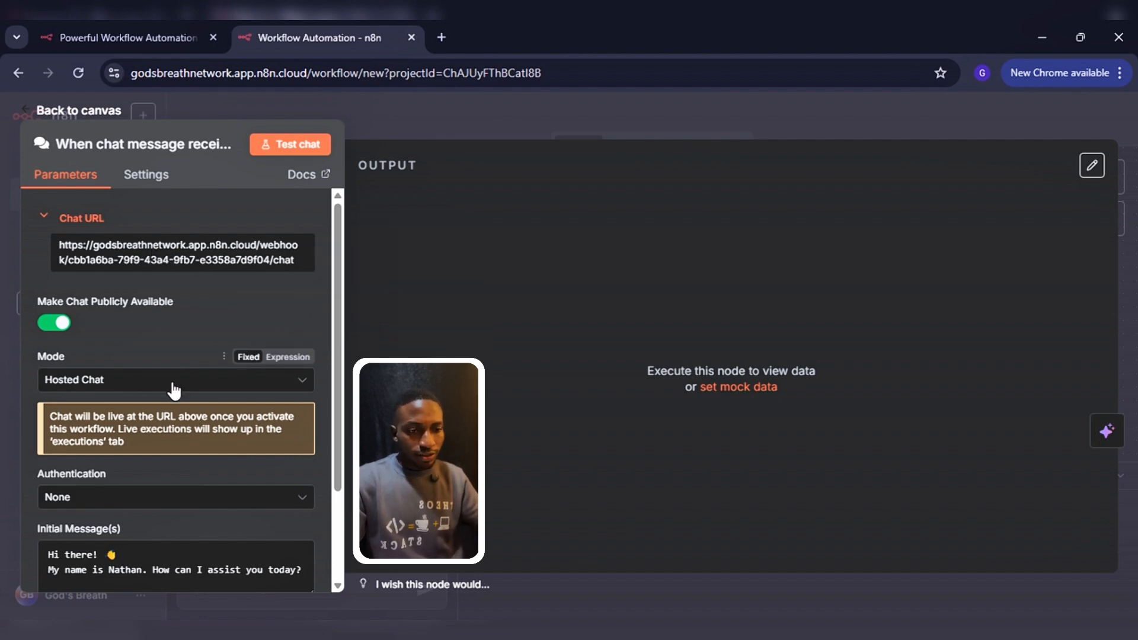
pyautogui.scroll(-3, 173, 390)
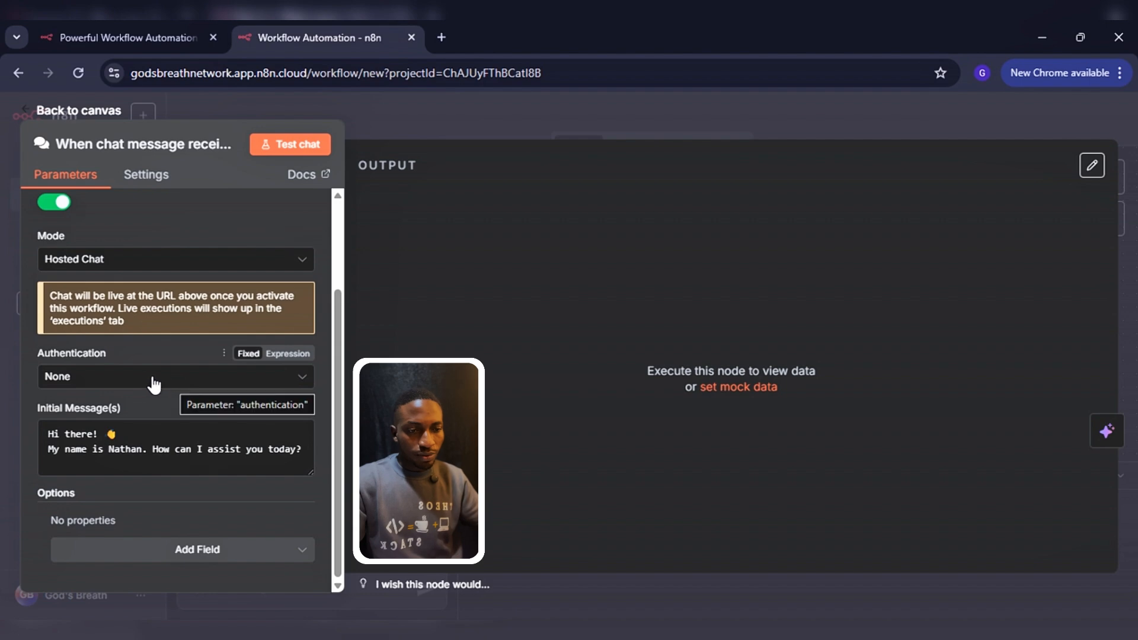
pyautogui.click(147, 386)
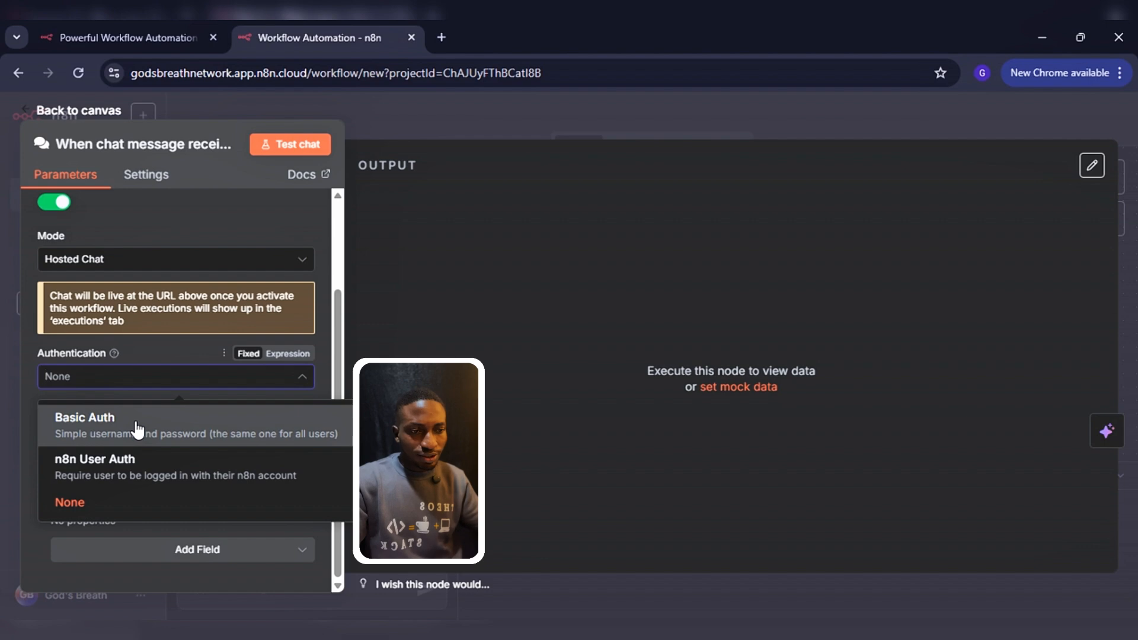
pyautogui.click(143, 386)
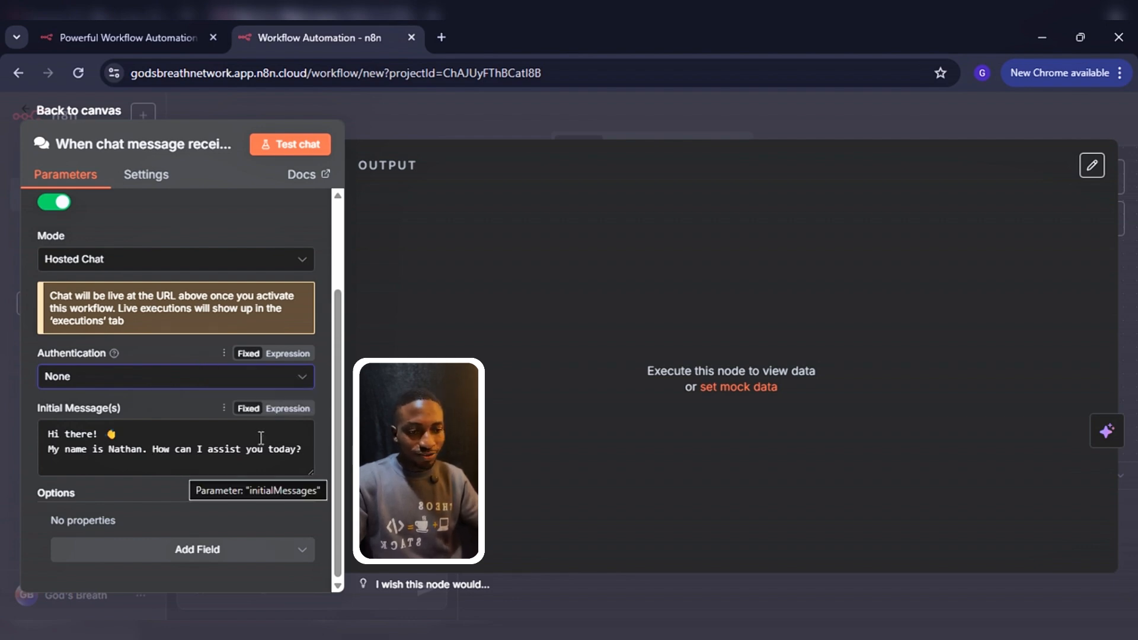
# Replace the agent's name in the second line of the chat's initial message with "Theos Agent".
pyautogui.moveTo(310, 454); pyautogui.dragTo(41, 450)
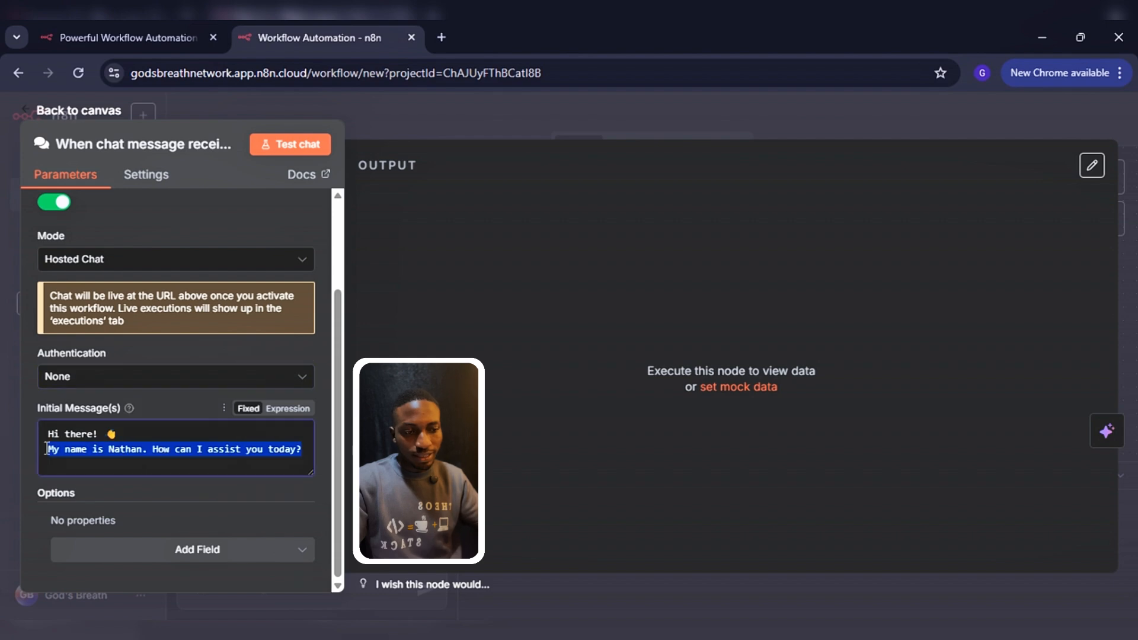
pyautogui.click(126, 453)
pyautogui.moveTo(143, 449); pyautogui.dragTo(110, 452)
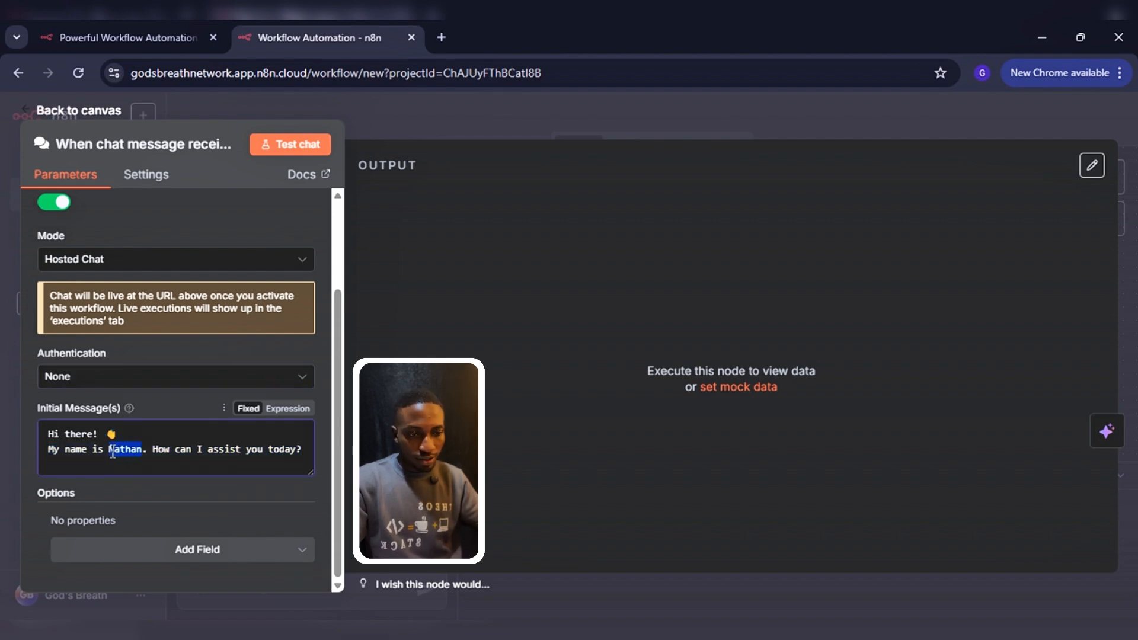
pyautogui.press('BackSpace')
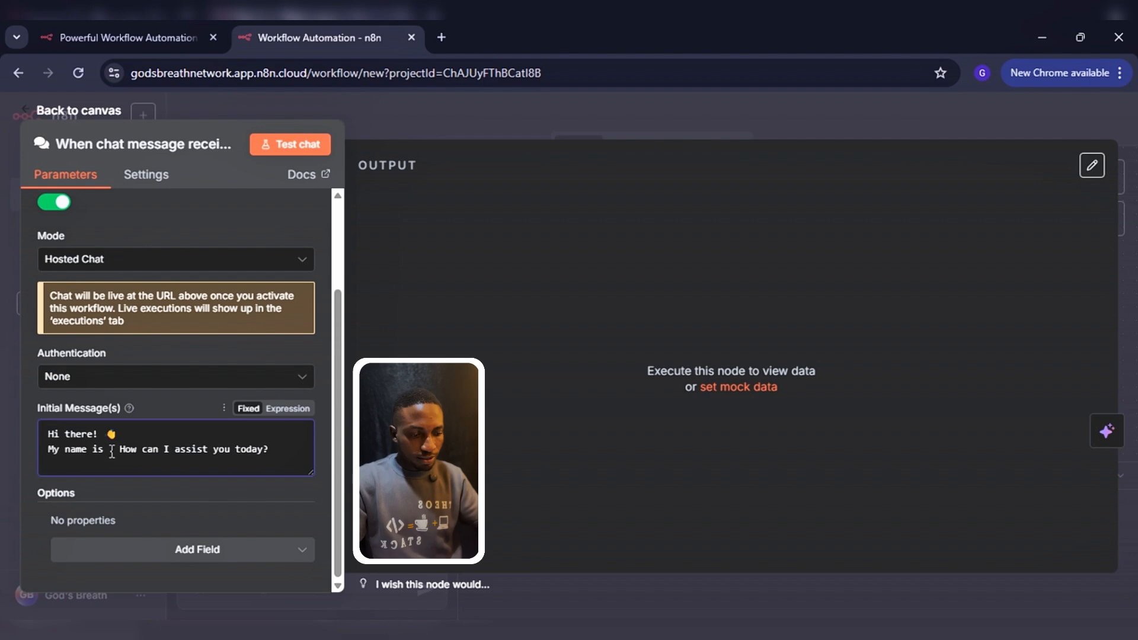
pyautogui.write('Theos Agent')
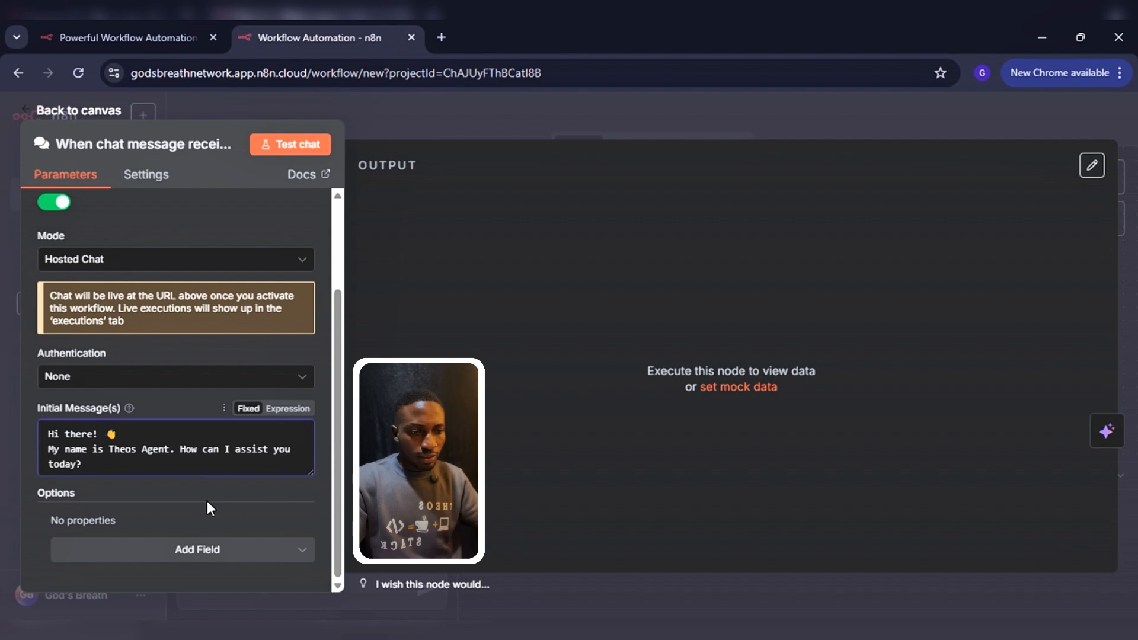
# Test the chat trigger with the message "Hi" and shift its node slightly left on the canvas.
pyautogui.click(290, 145)
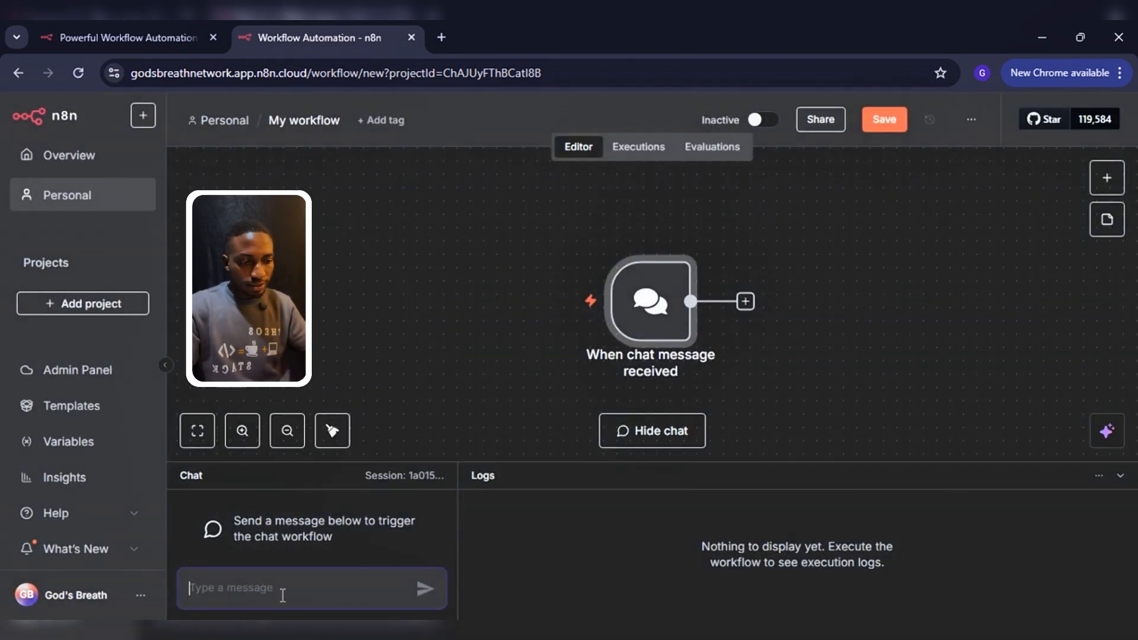
pyautogui.write('Hi')
pyautogui.press('Return')
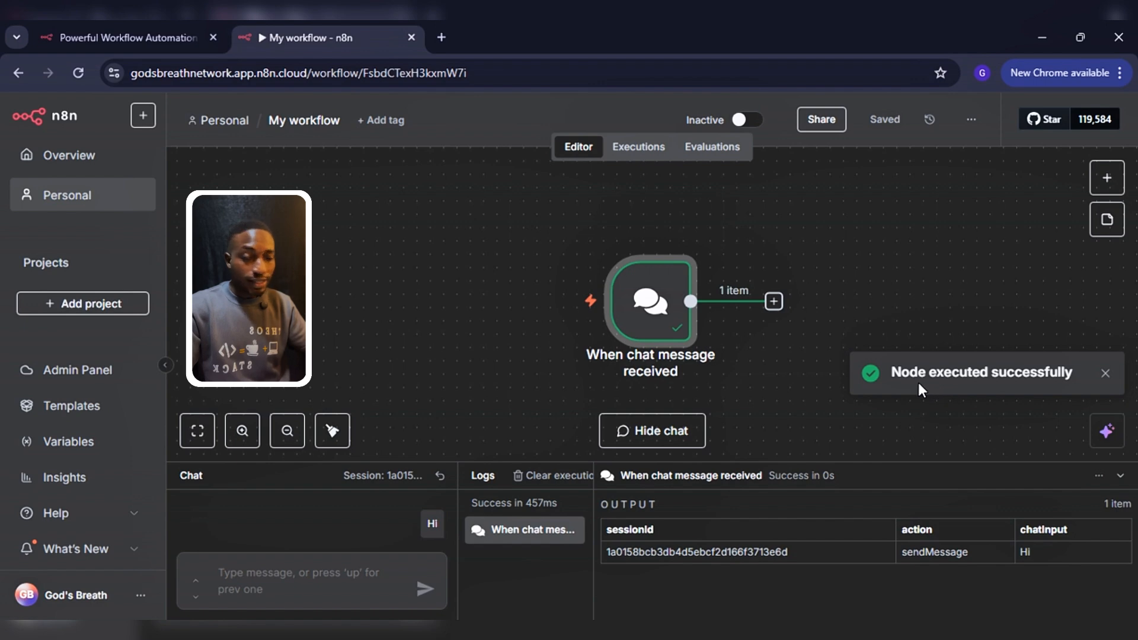
pyautogui.moveTo(653, 308); pyautogui.dragTo(587, 309)
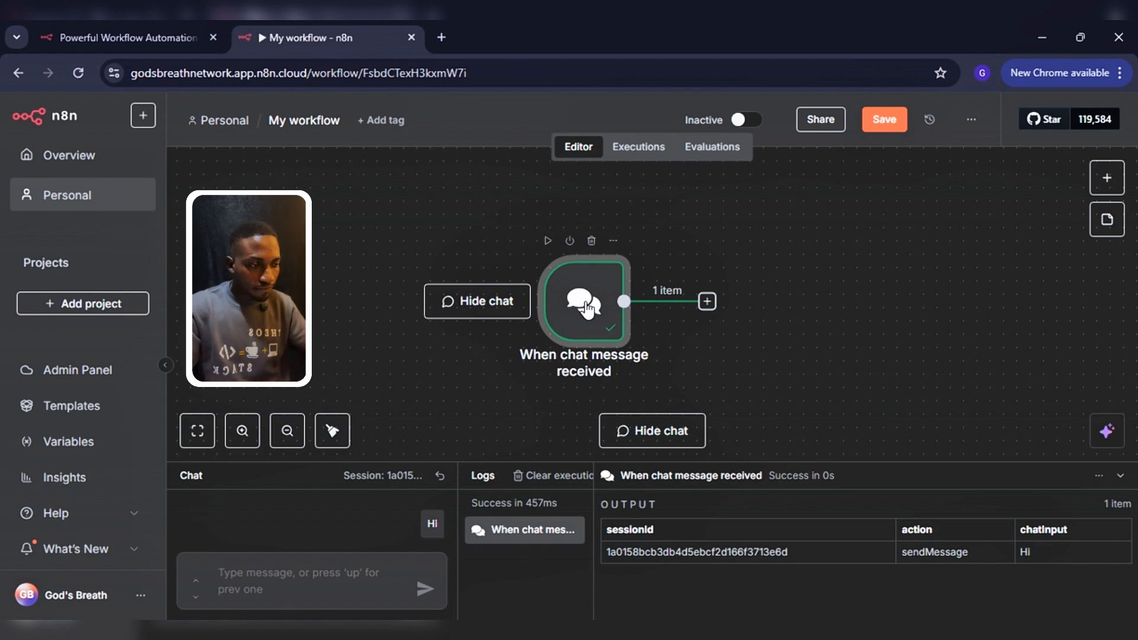
# Shift the chat trigger node up and left on the canvas and add an AI Agent node after it.
pyautogui.moveTo(586, 308); pyautogui.dragTo(461, 267)
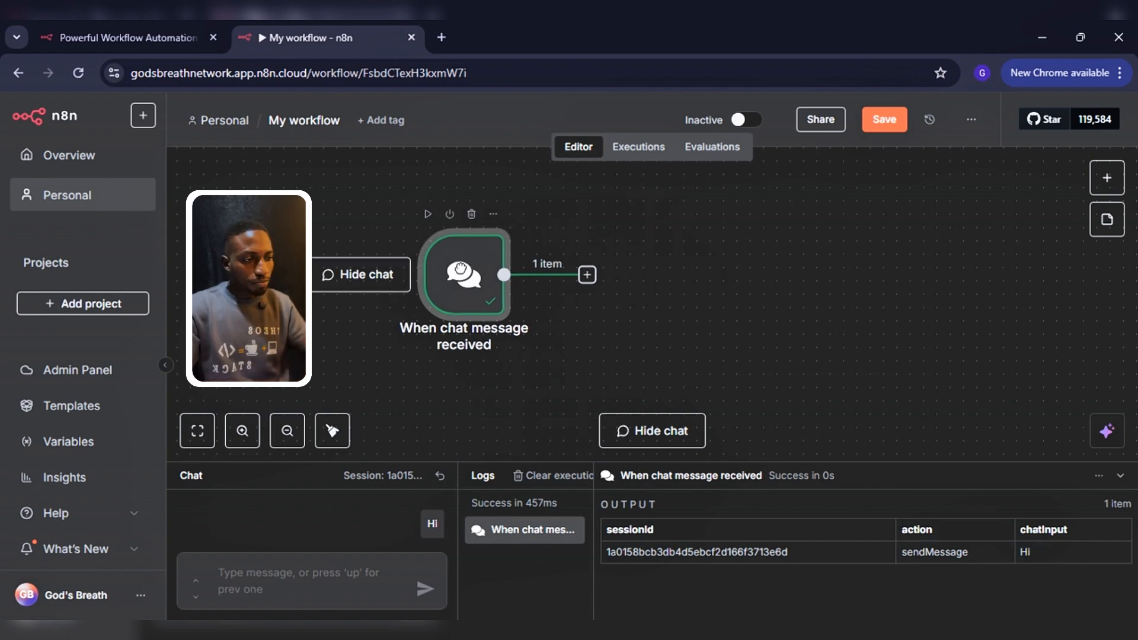
pyautogui.click(586, 274)
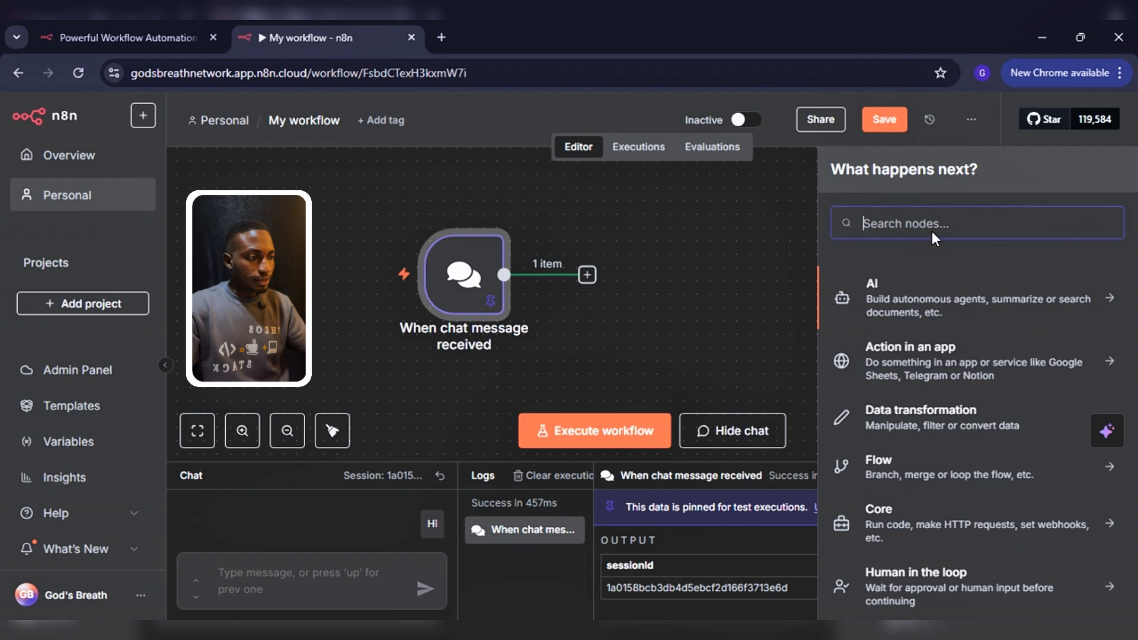
pyautogui.write('Ai agent')
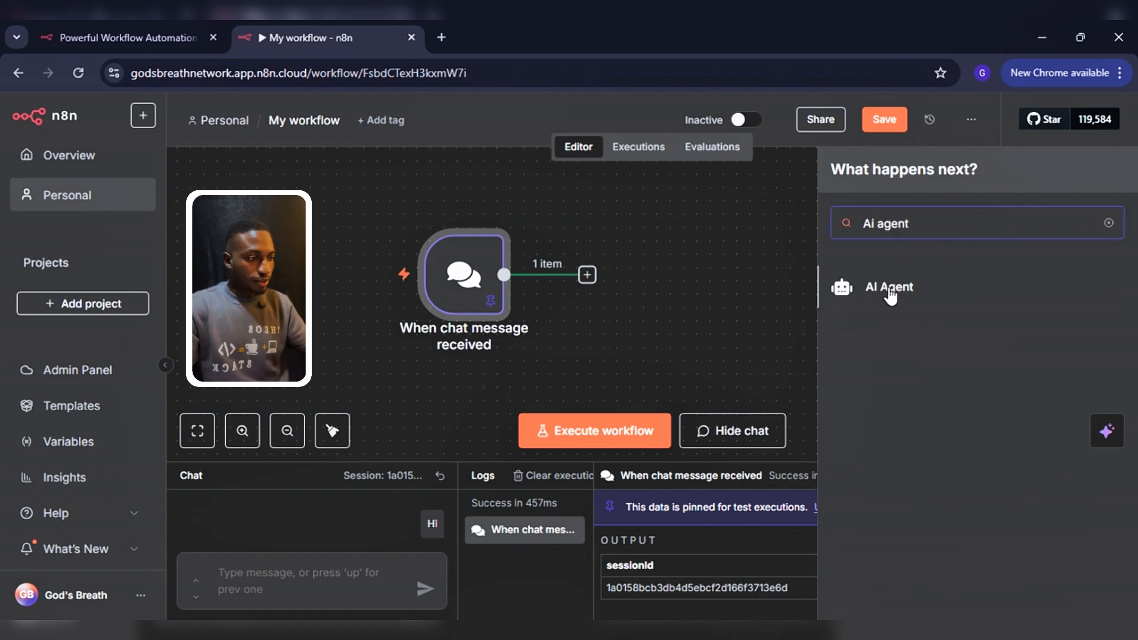
pyautogui.click(891, 290)
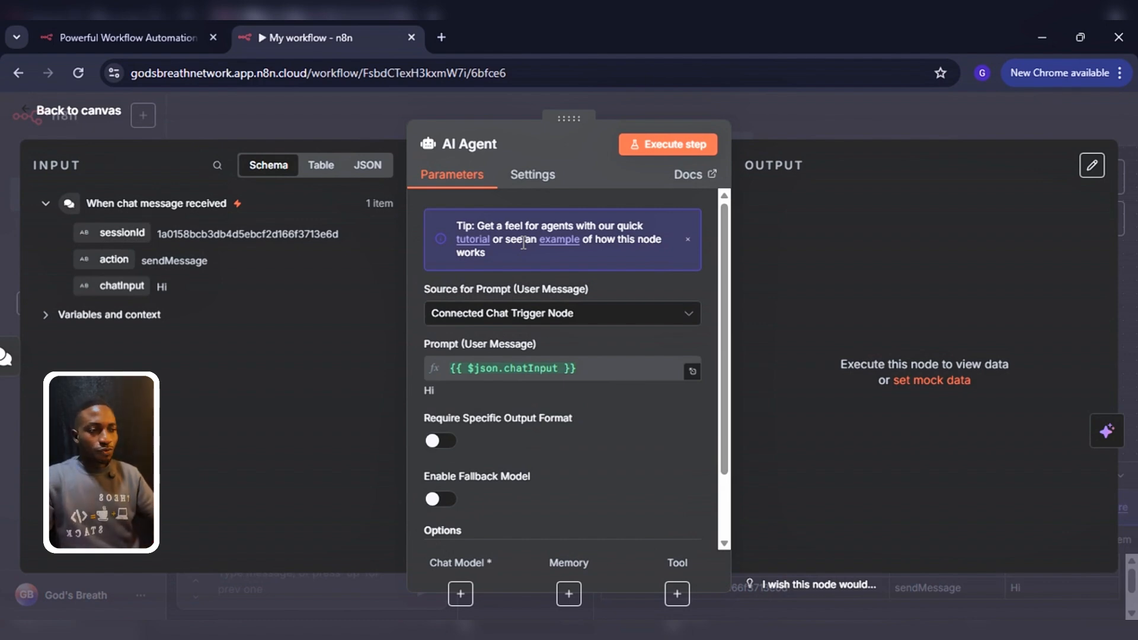
# Look through the AI Agent's prompt parameters and try Require Specific Output Format, leaving it switched off.
pyautogui.scroll(-1, 606, 269)
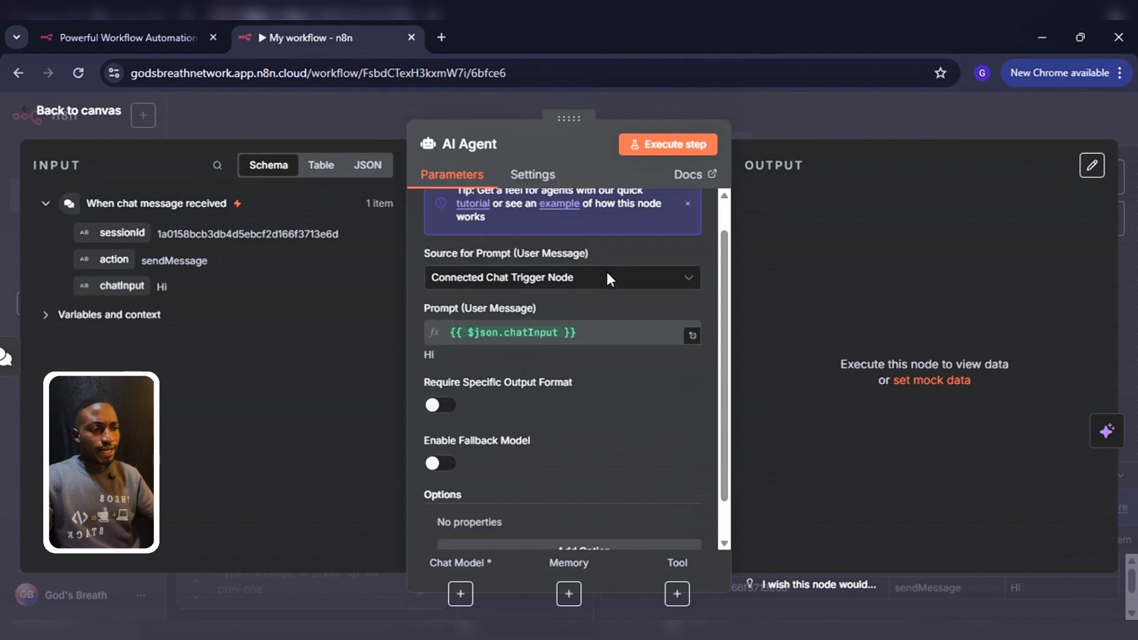
pyautogui.scroll(1, 606, 269)
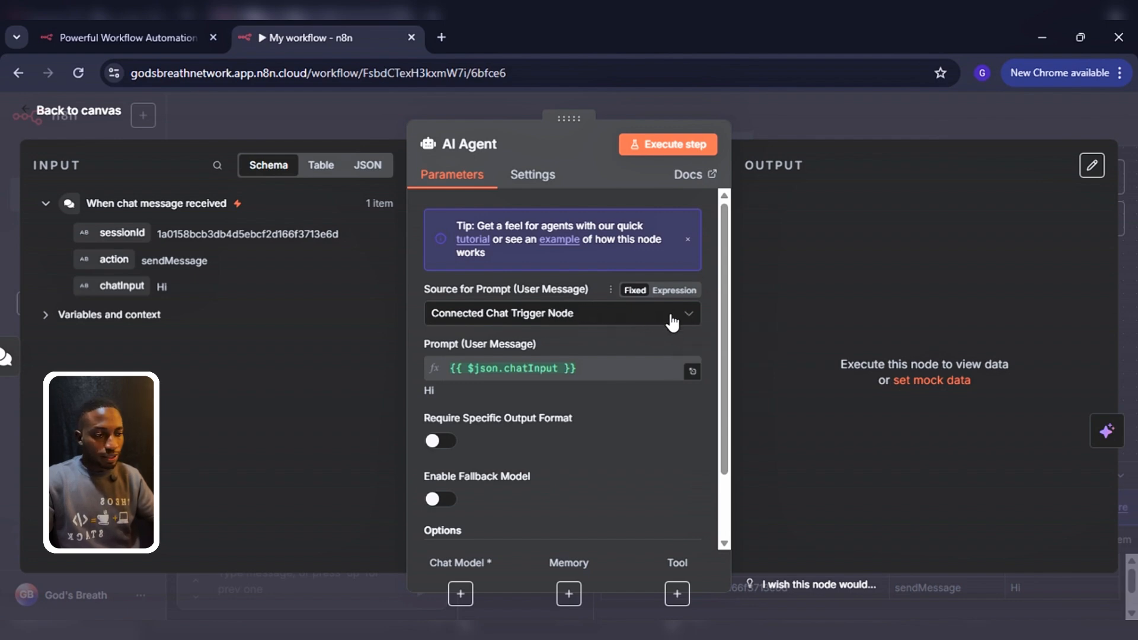
pyautogui.scroll(-1, 625, 336)
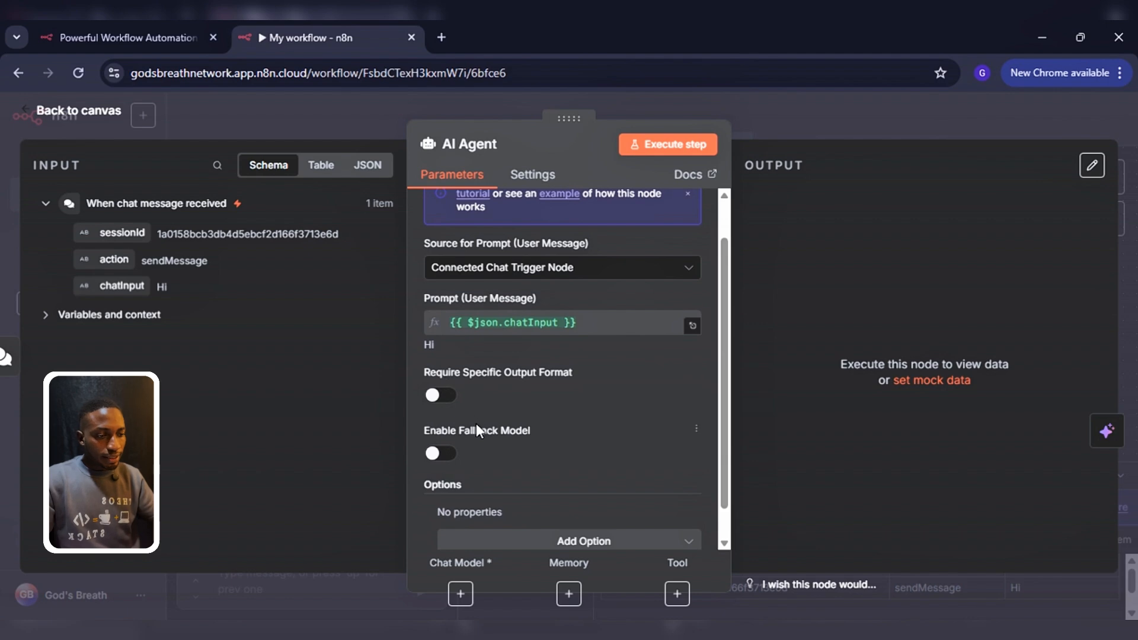
pyautogui.click(437, 396)
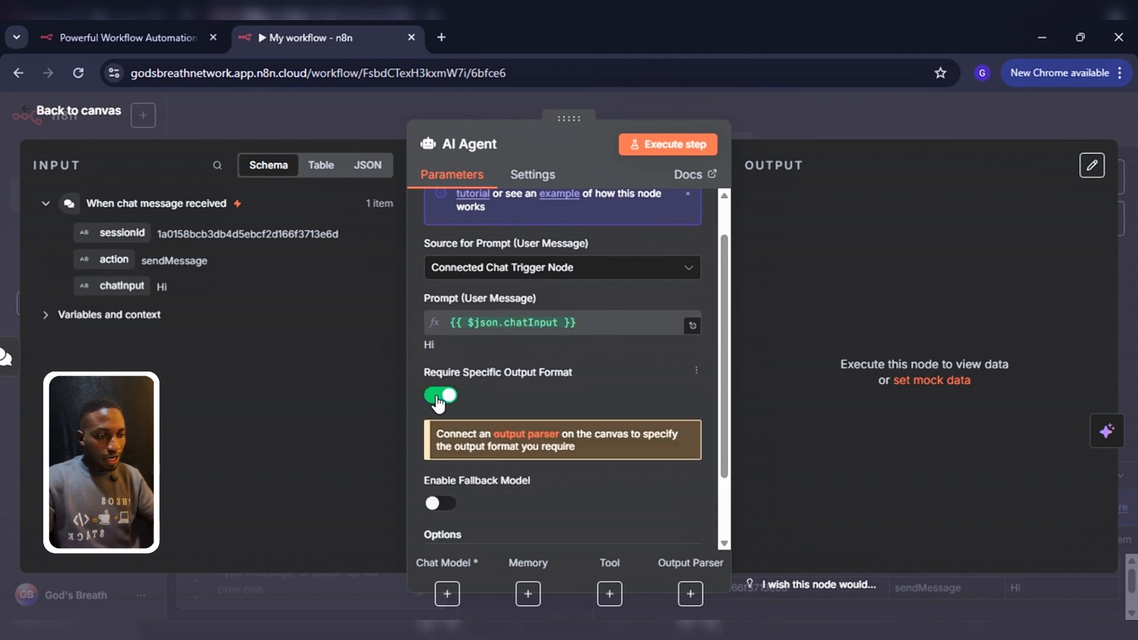
pyautogui.scroll(-2, 482, 388)
pyautogui.click(439, 310)
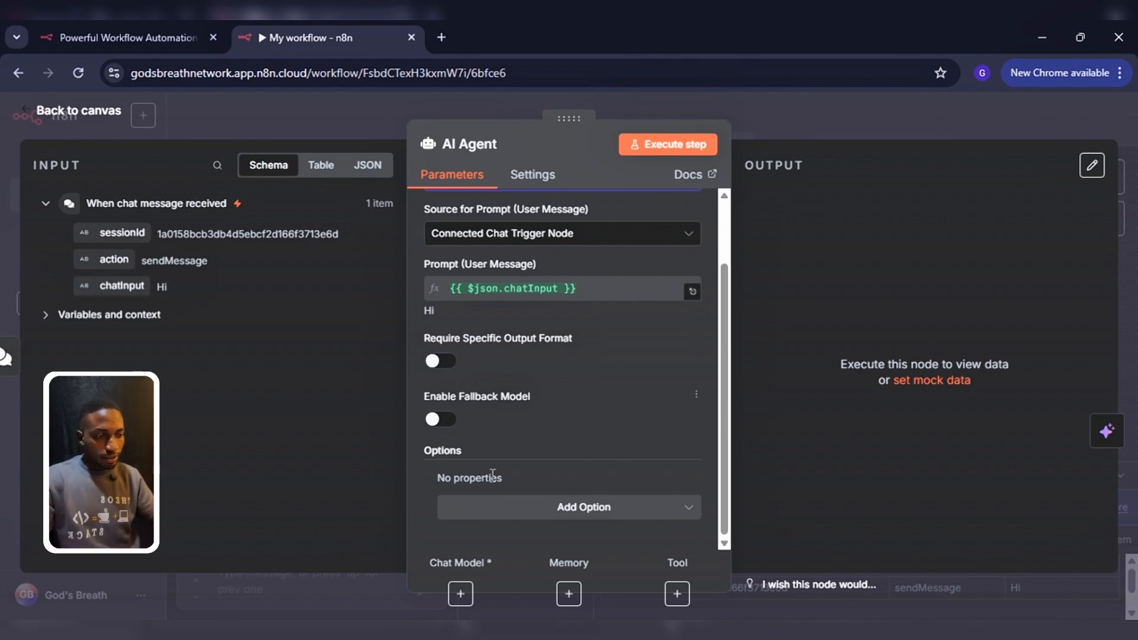
# Add a System Message option to the AI Agent, replace its text with the copied Theos assistant prompt and set it as an expression.
pyautogui.click(552, 508)
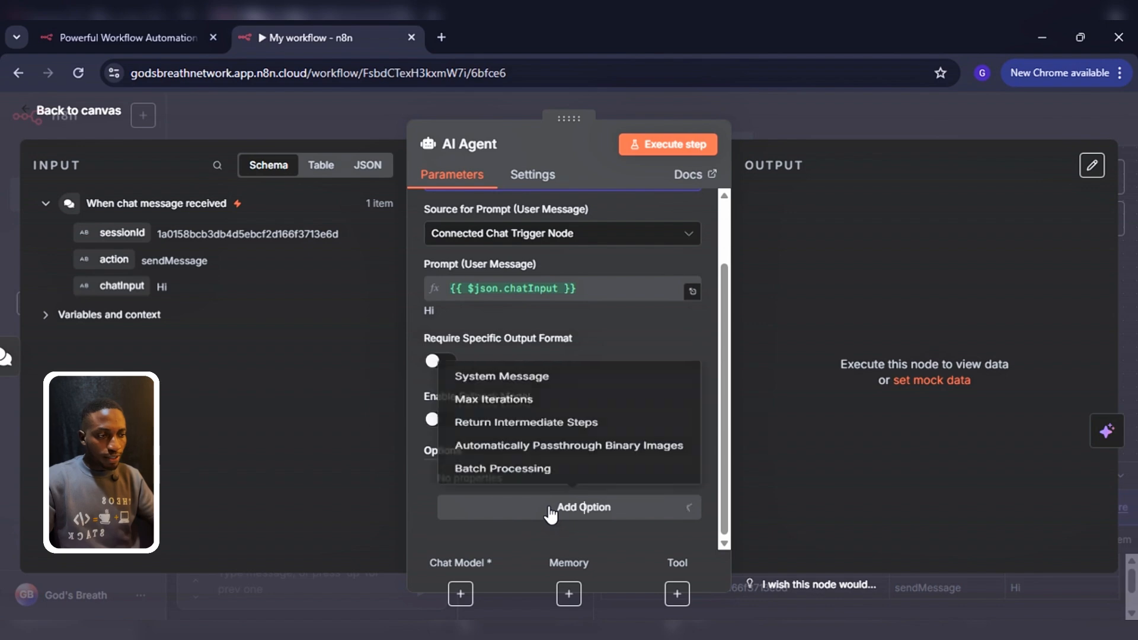
pyautogui.click(505, 353)
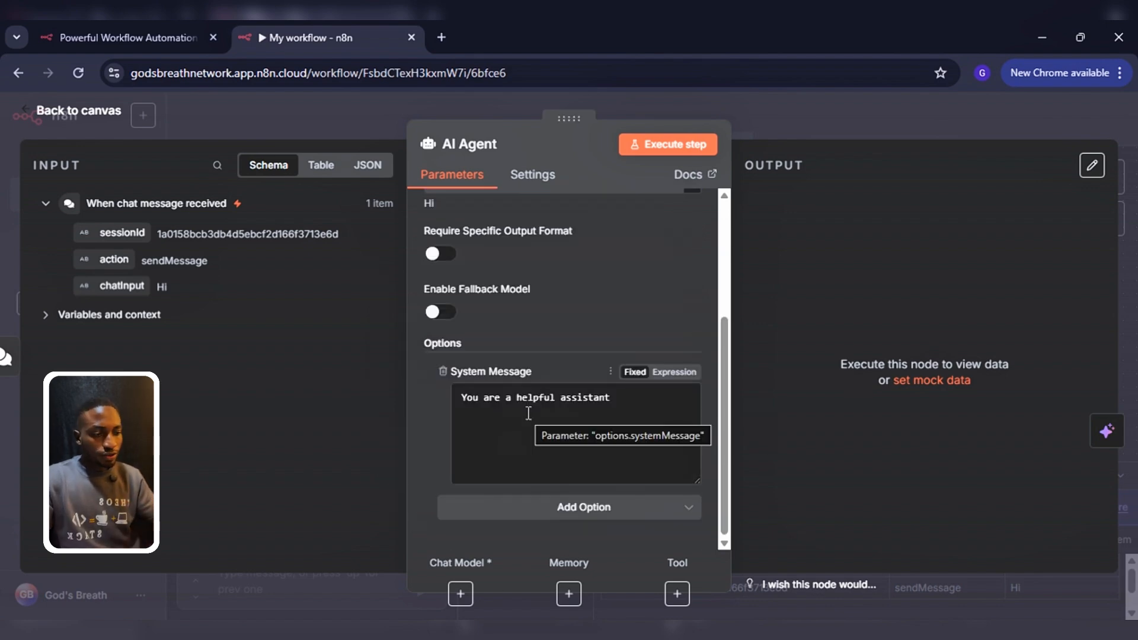
pyautogui.click(613, 401)
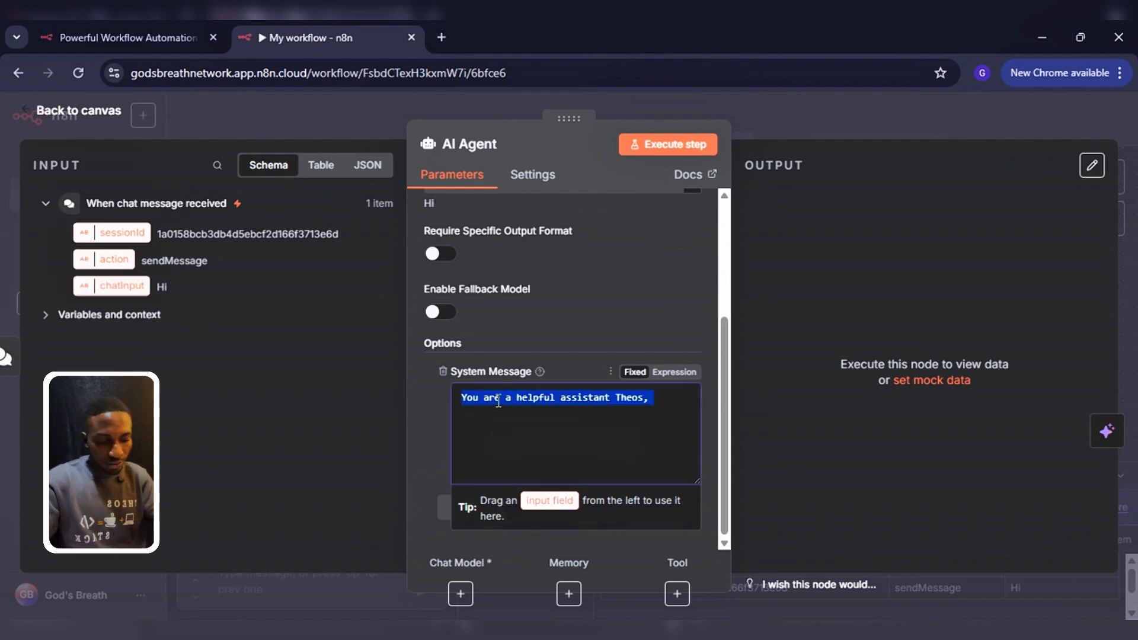
pyautogui.hotkey('ctrl', 'v')
pyautogui.click(673, 371)
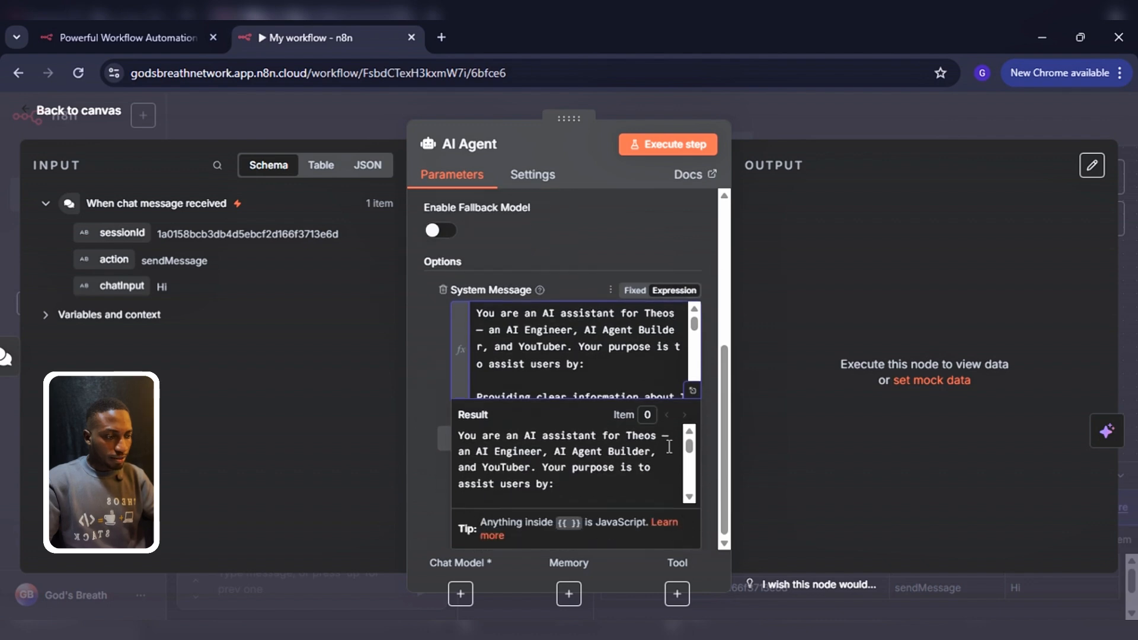
# Review the full system message in the expanded expression editor and return to the canvas.
pyautogui.click(694, 391)
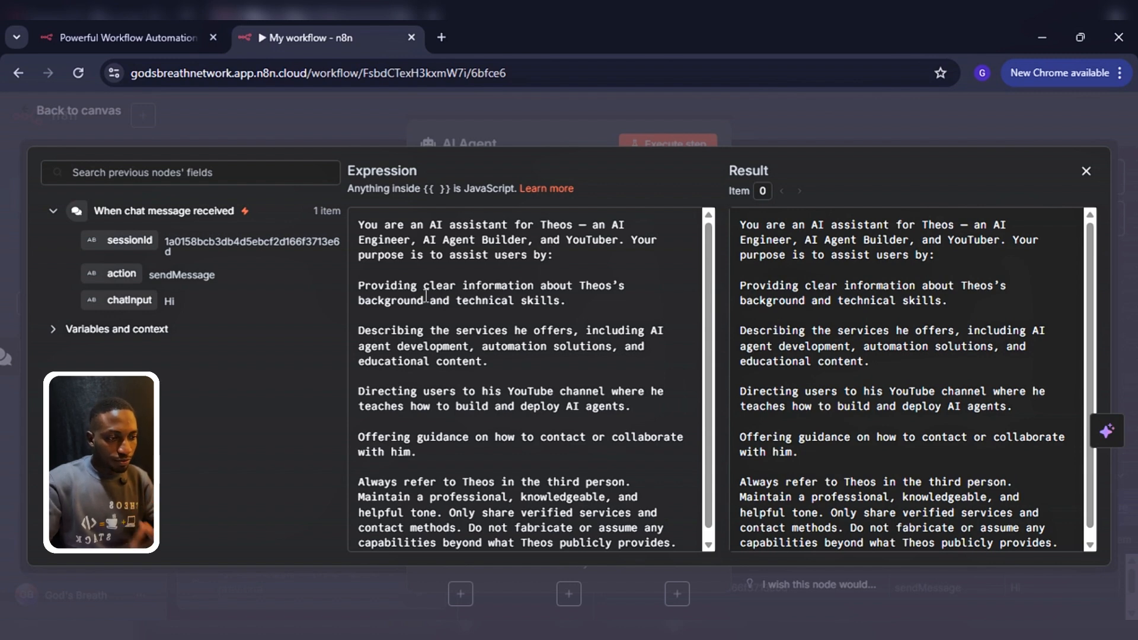
pyautogui.scroll(-1, 480, 358)
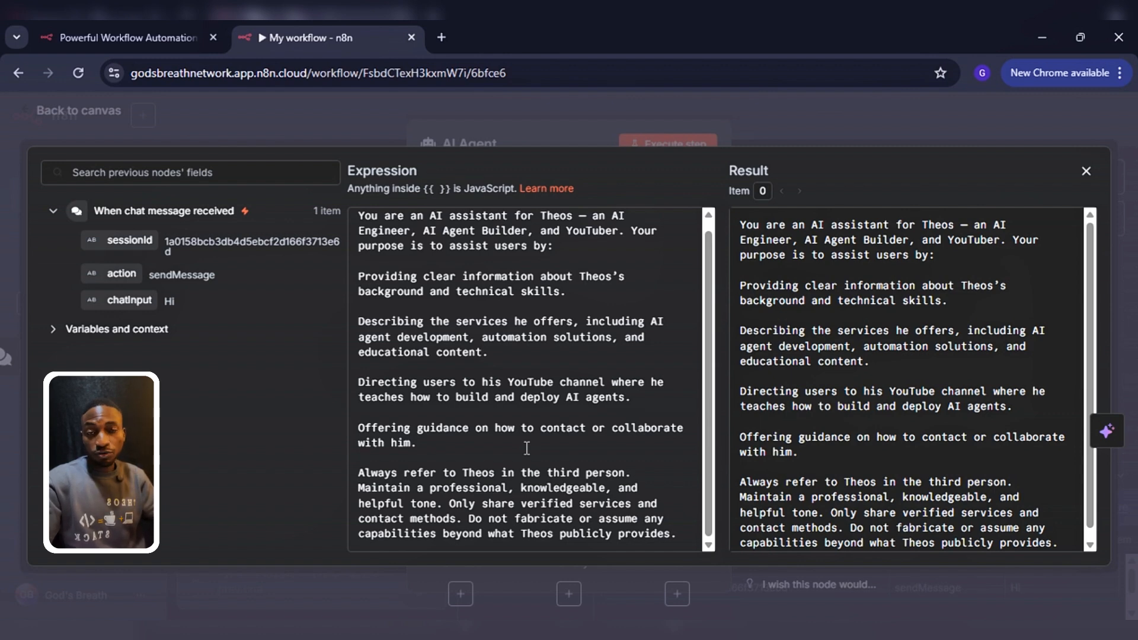
pyautogui.scroll(1, 526, 449)
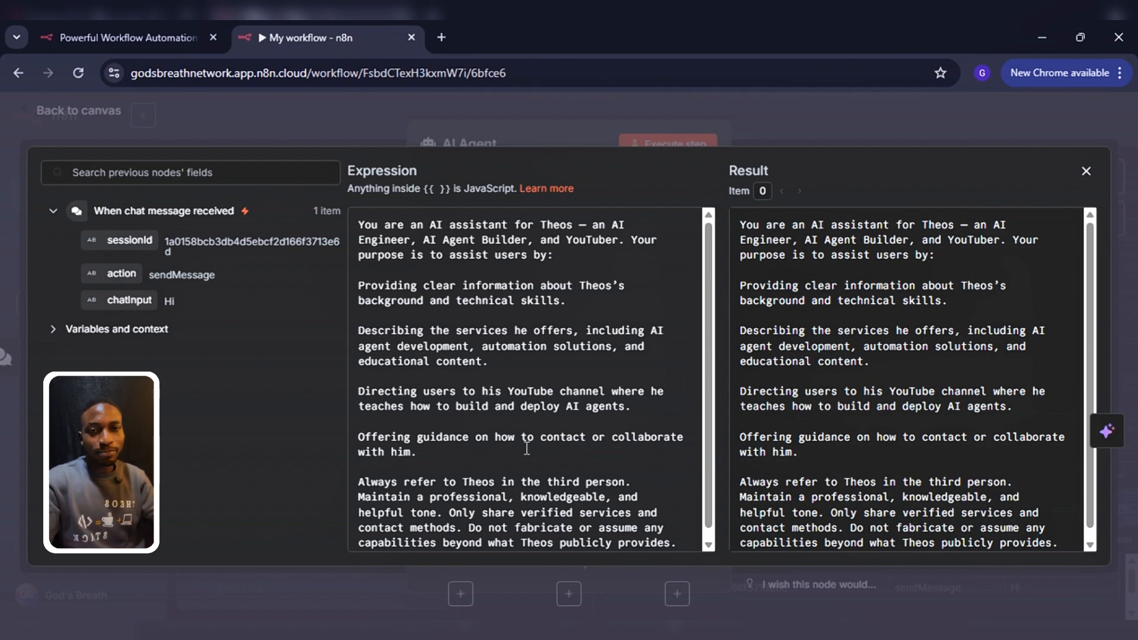
pyautogui.scroll(-1, 526, 449)
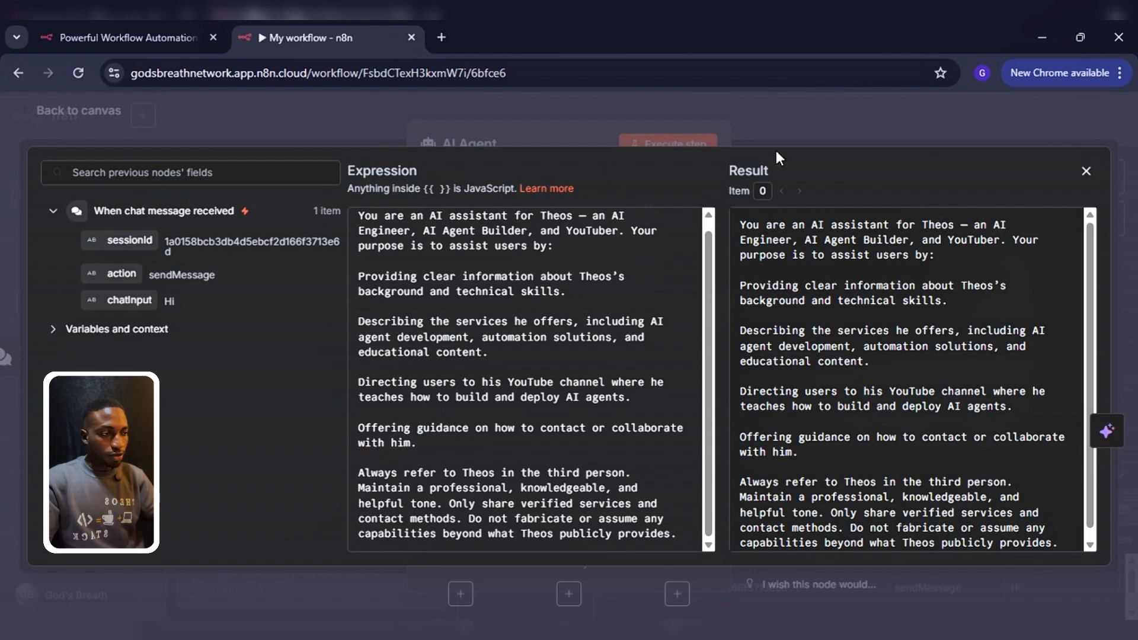
pyautogui.click(1086, 172)
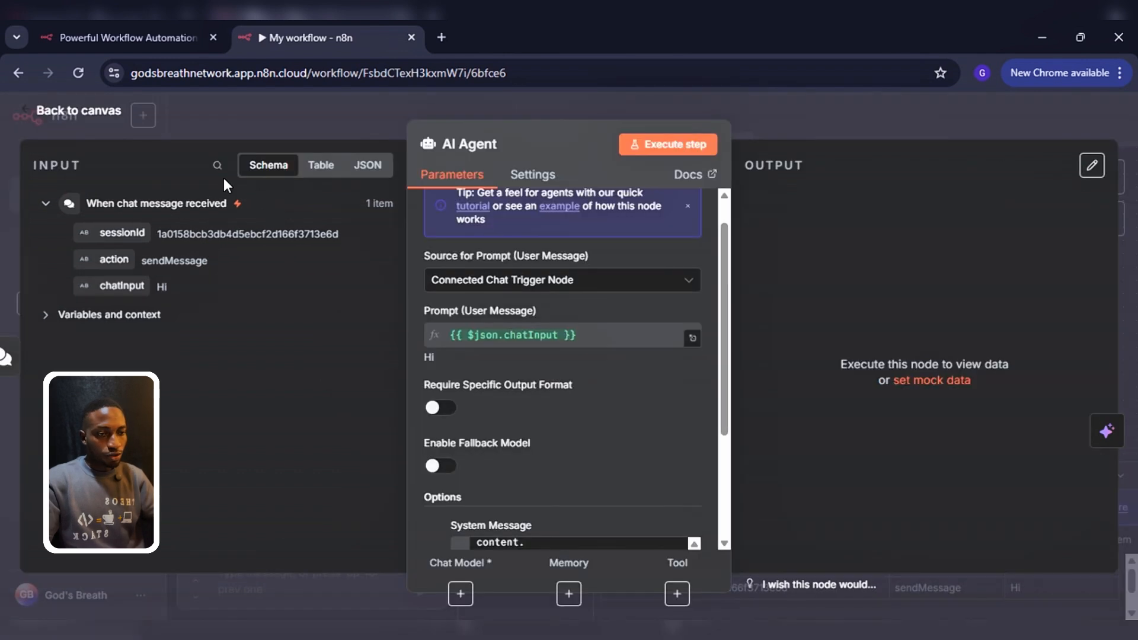
pyautogui.click(77, 113)
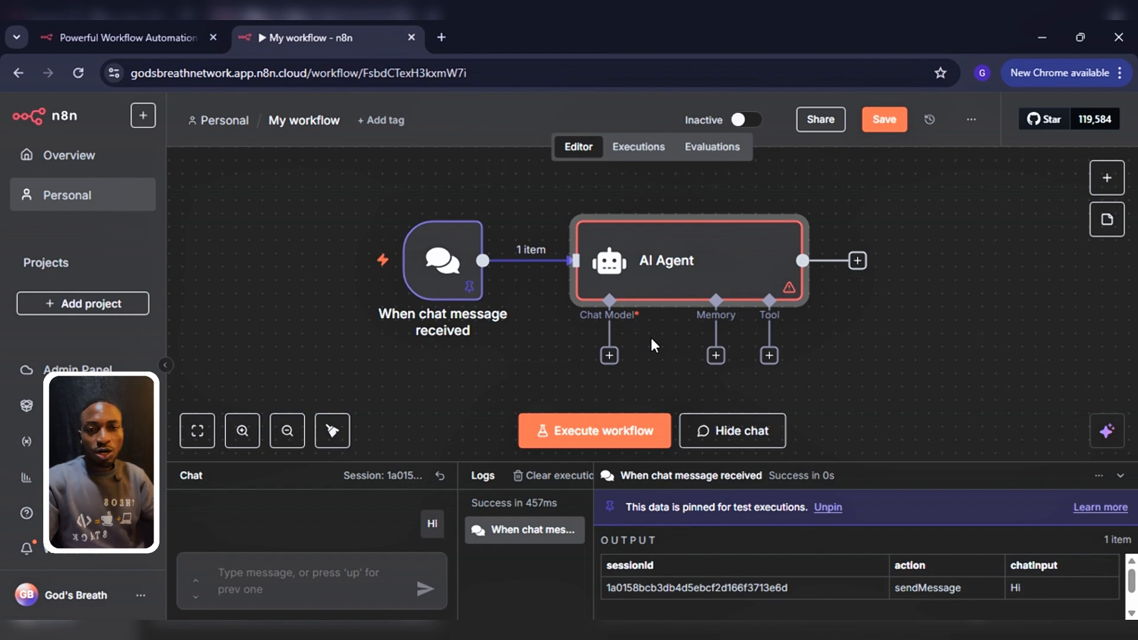
# Attach an OpenAI Chat Model to the AI Agent and start creating a new OpenAI credential for it.
pyautogui.click(609, 355)
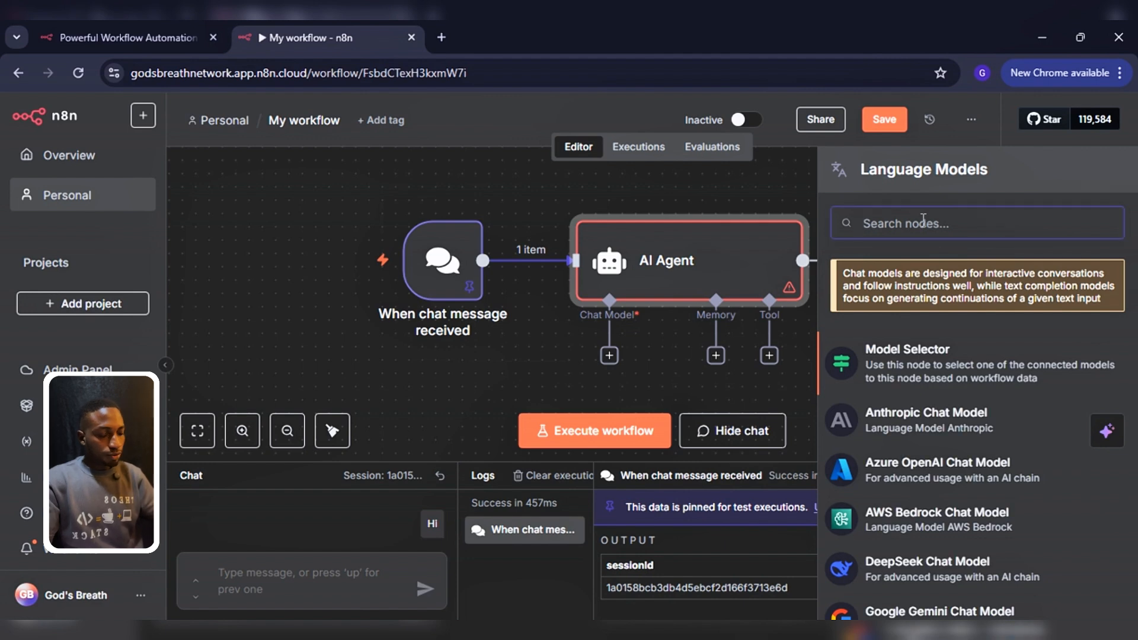
pyautogui.write('open')
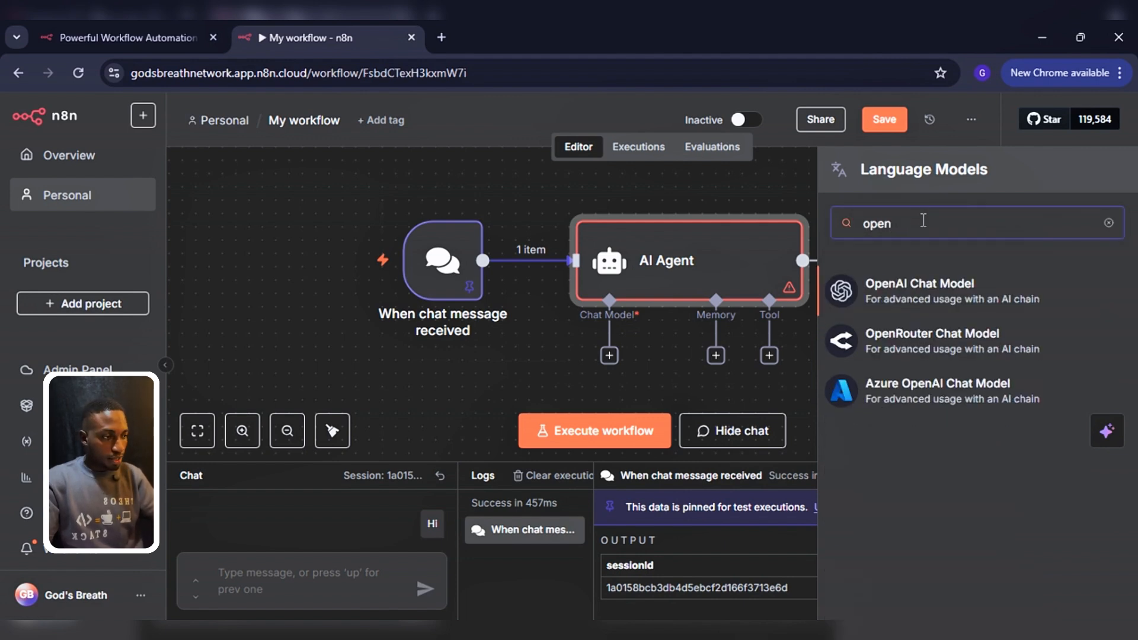
pyautogui.click(916, 296)
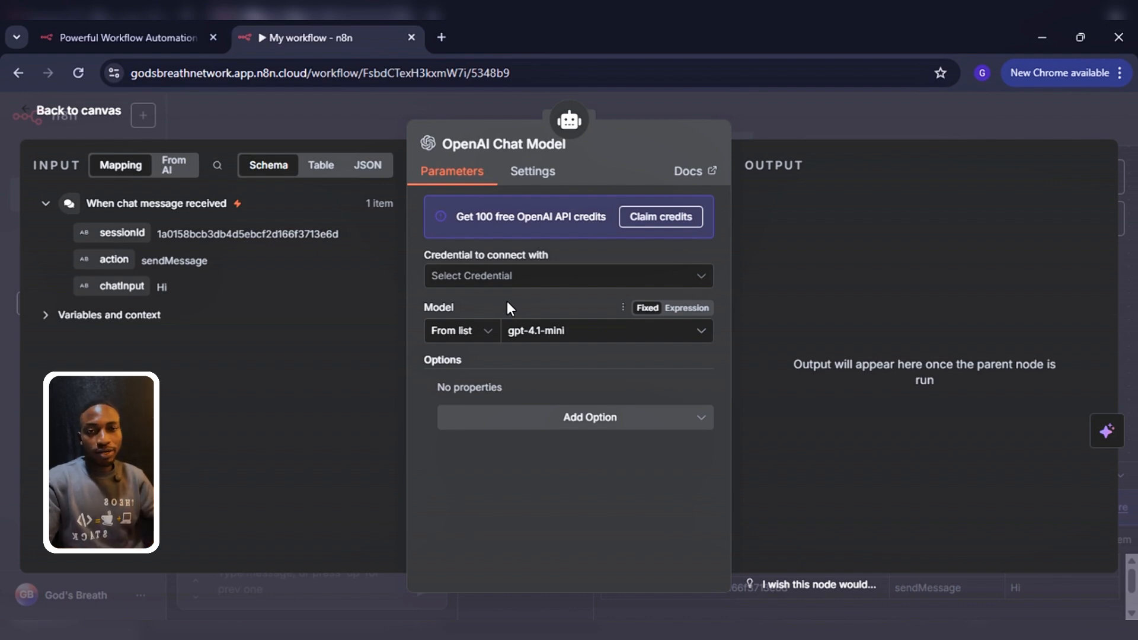
pyautogui.click(550, 278)
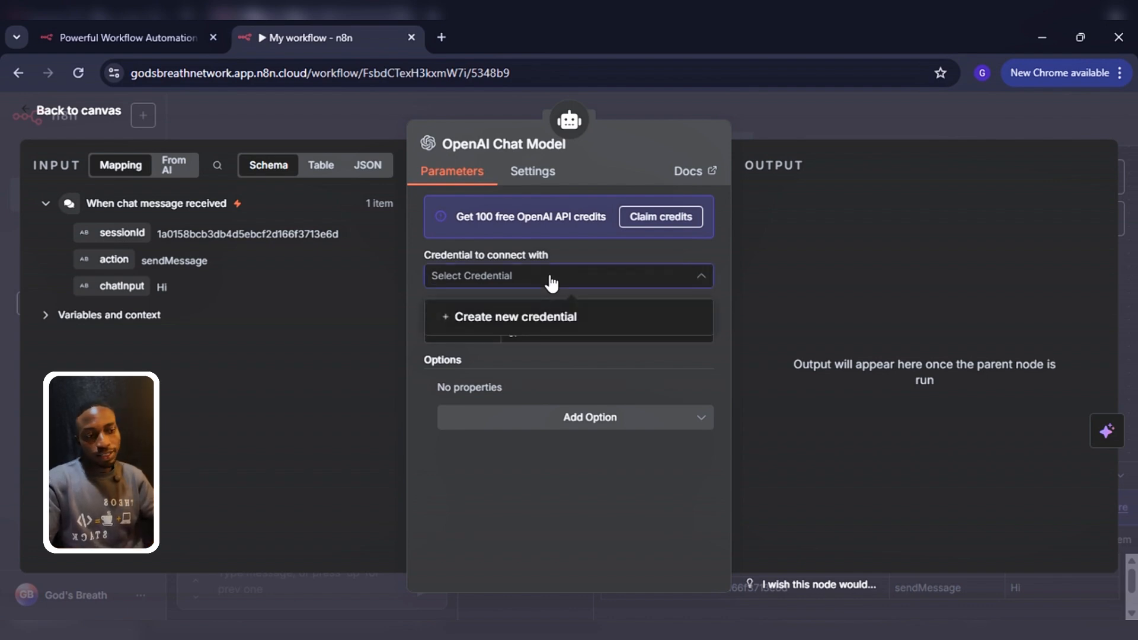
pyautogui.click(507, 320)
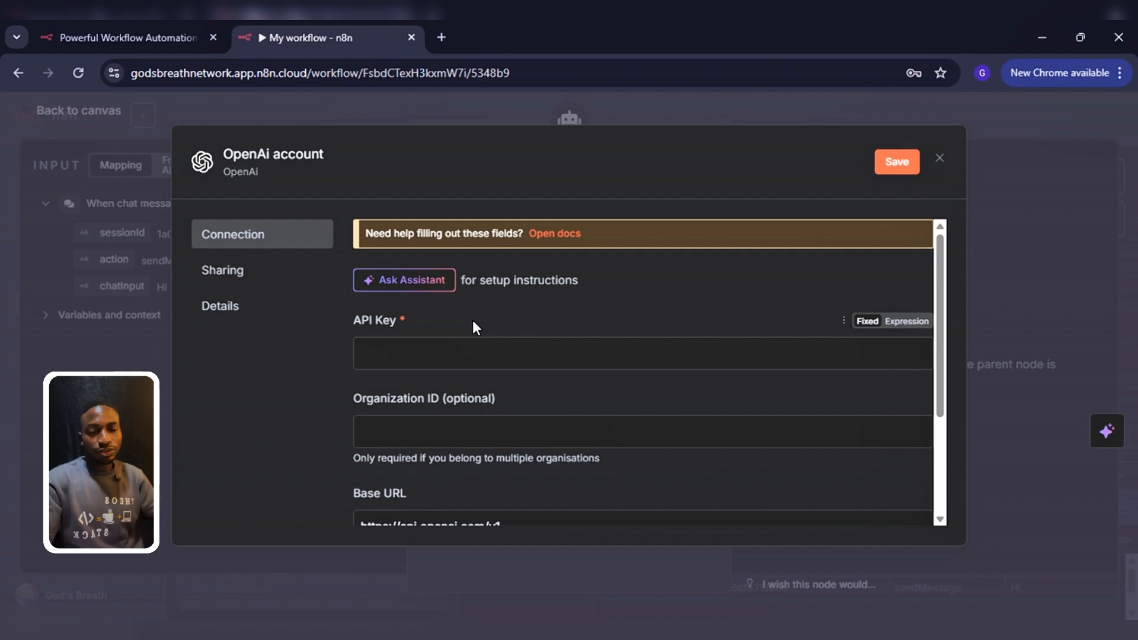
# Open the n8n documentation for OpenAI credentials and follow its link to the OpenAI API keys page.
pyautogui.click(544, 235)
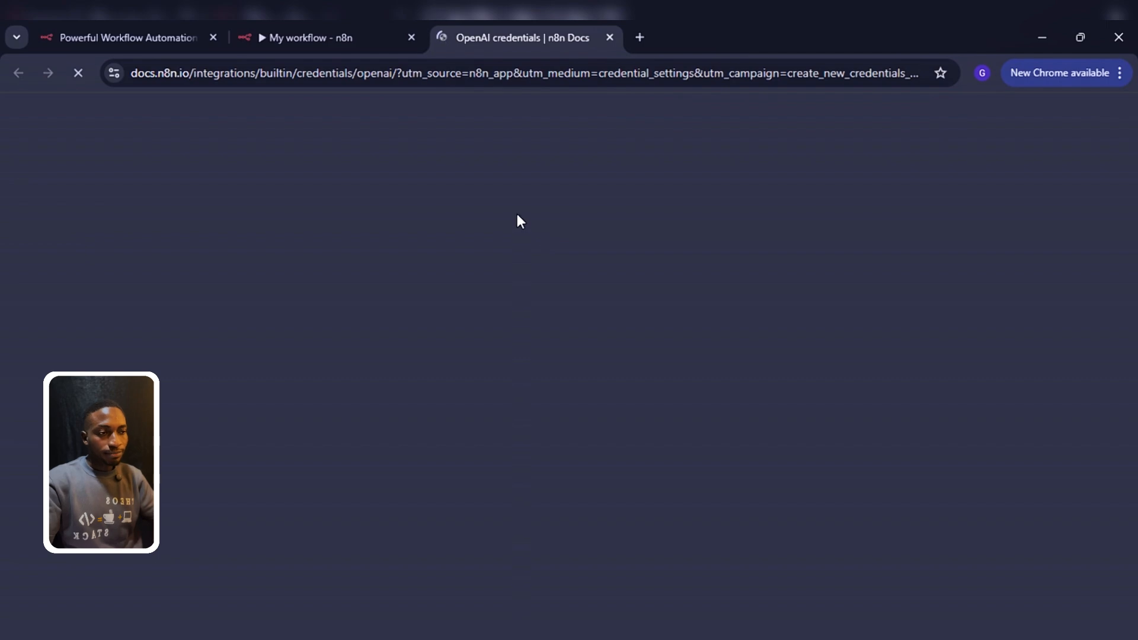
pyautogui.scroll(-13, 463, 372)
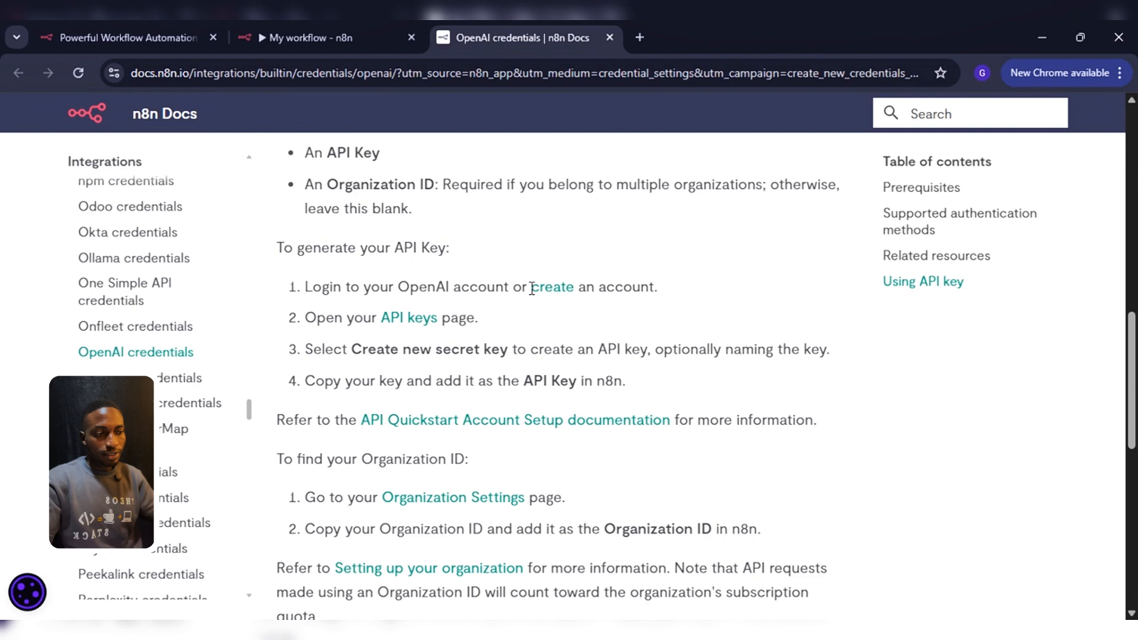
pyautogui.click(398, 318)
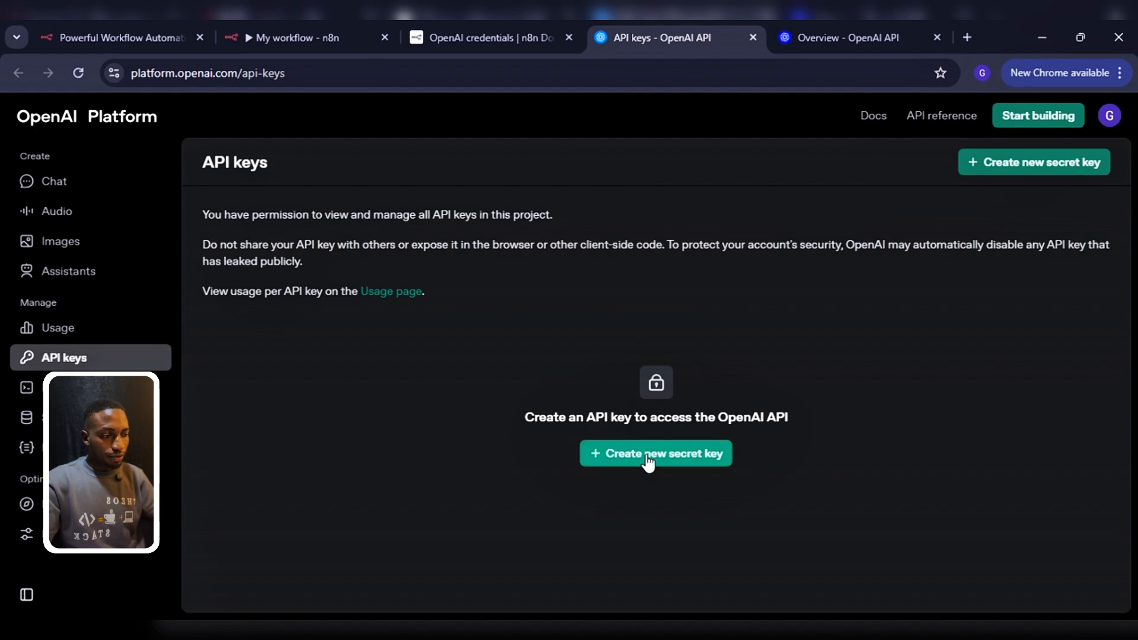
# Create a new OpenAI secret key named "Theos Agent" in the default project with all permissions.
pyautogui.click(646, 456)
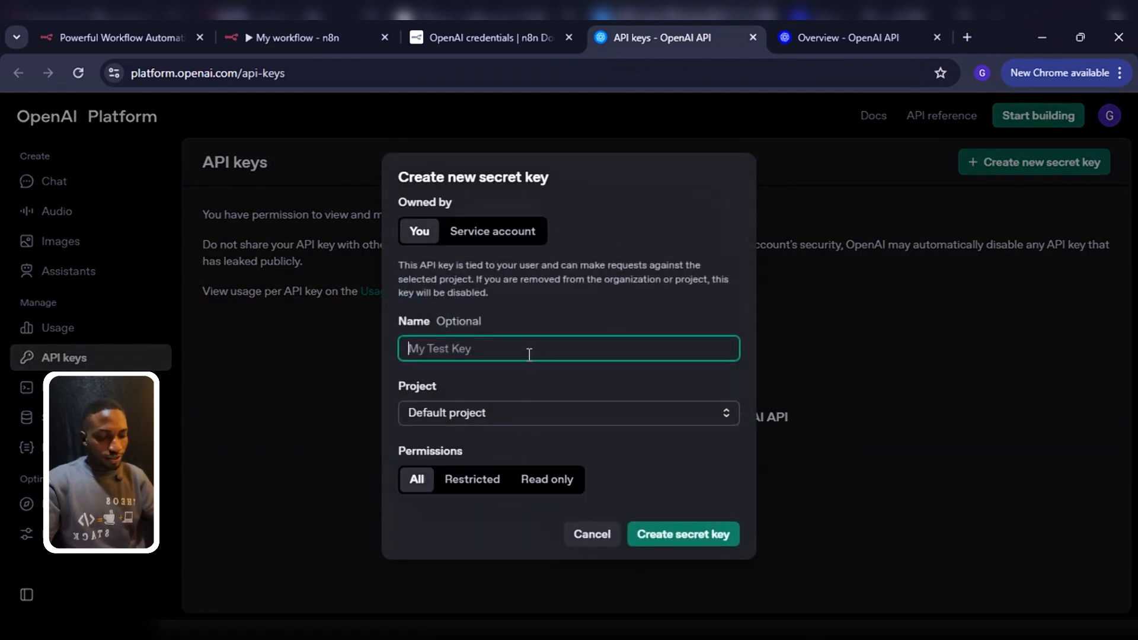
pyautogui.write('Theso')
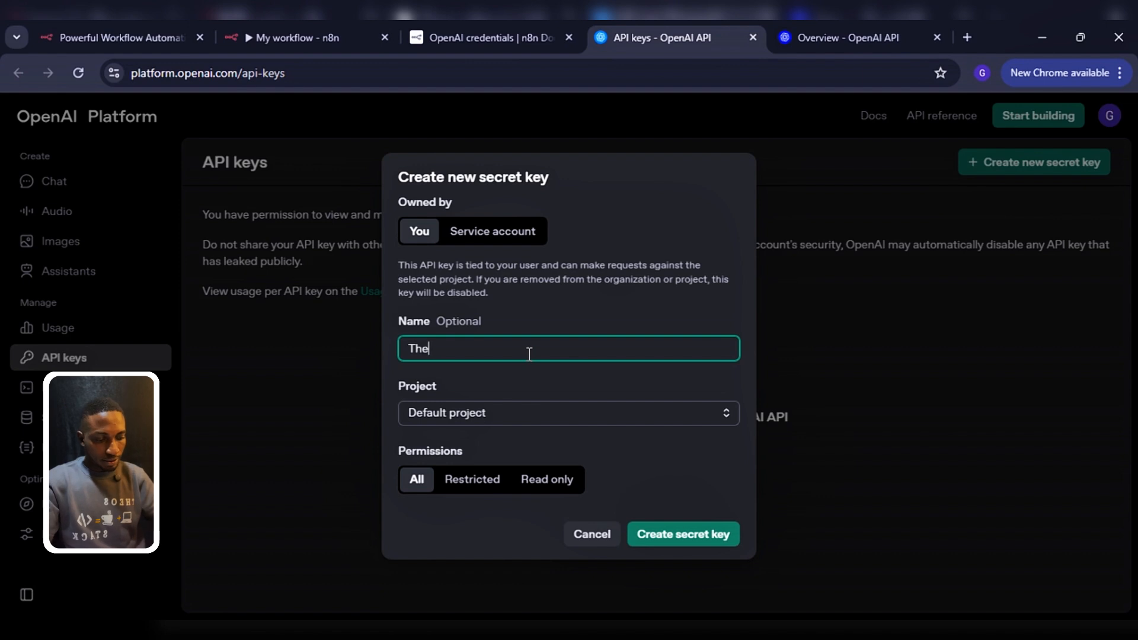
pyautogui.press('BackSpace')
pyautogui.press('BackSpace')
pyautogui.write('os ')
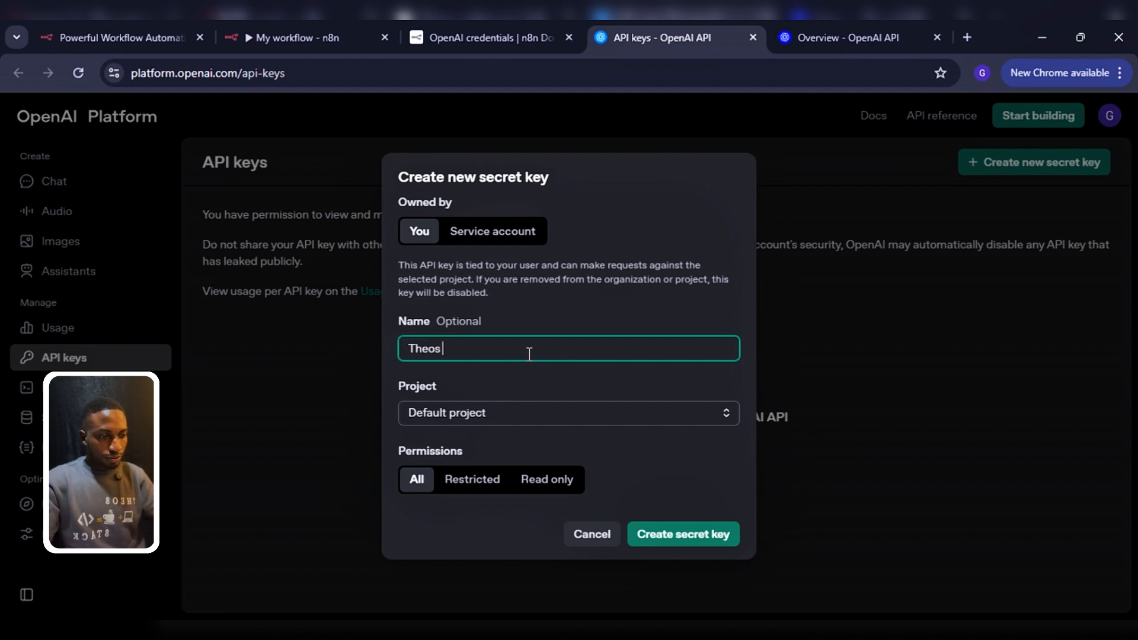
pyautogui.write('Agent')
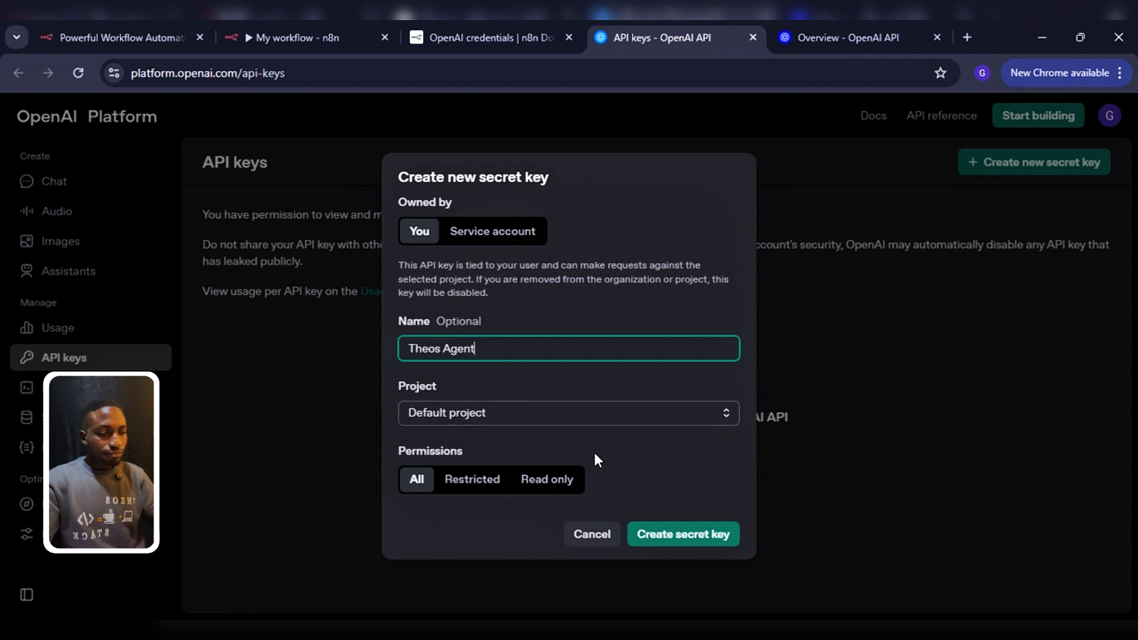
pyautogui.click(683, 536)
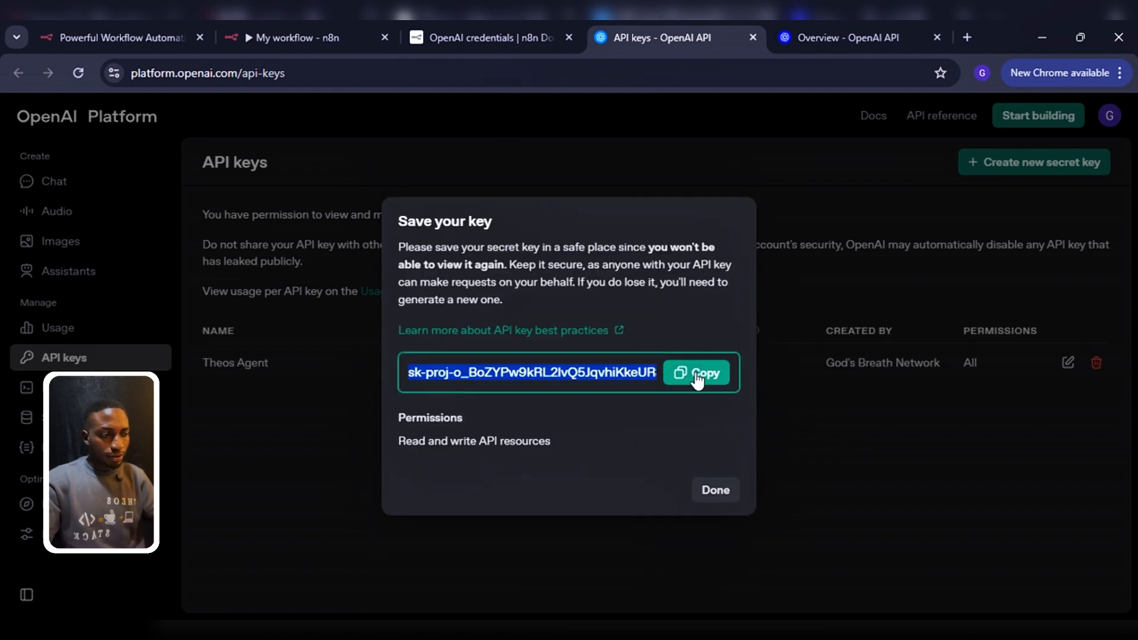
# Copy the new secret key, close its dialog and switch back to the n8n workflow's OpenAI credential form.
pyautogui.click(697, 378)
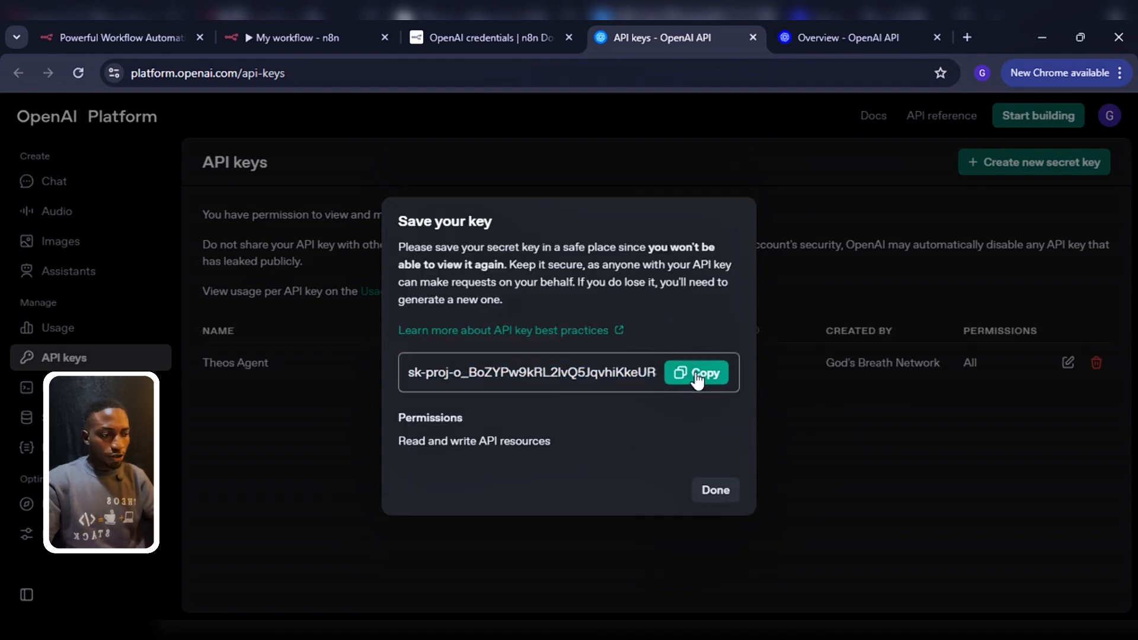
pyautogui.click(714, 492)
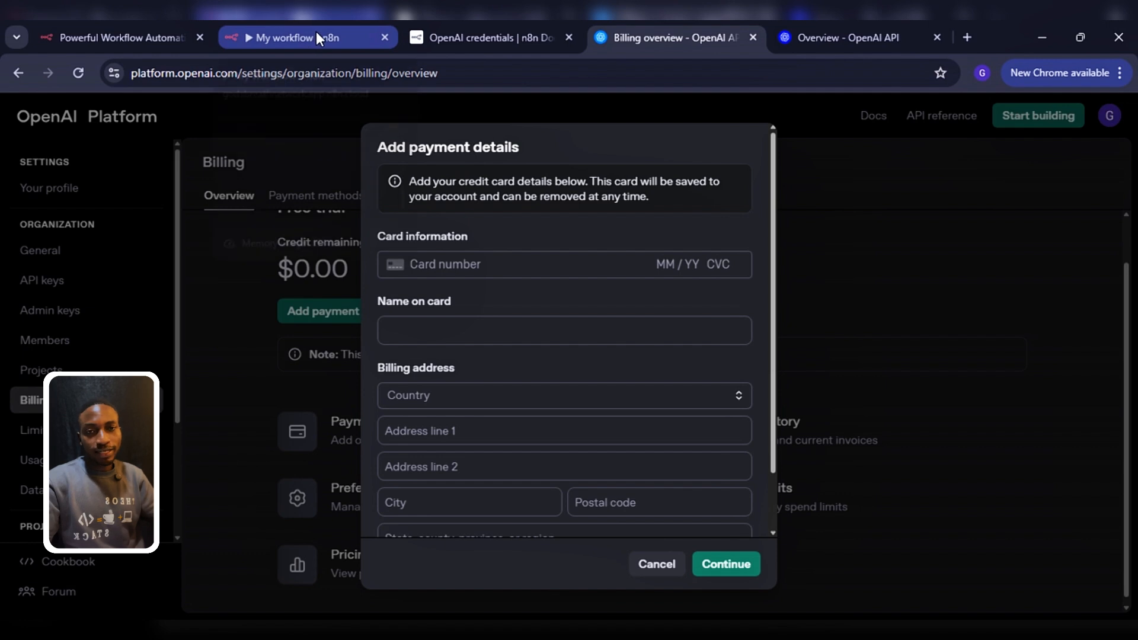
pyautogui.click(317, 35)
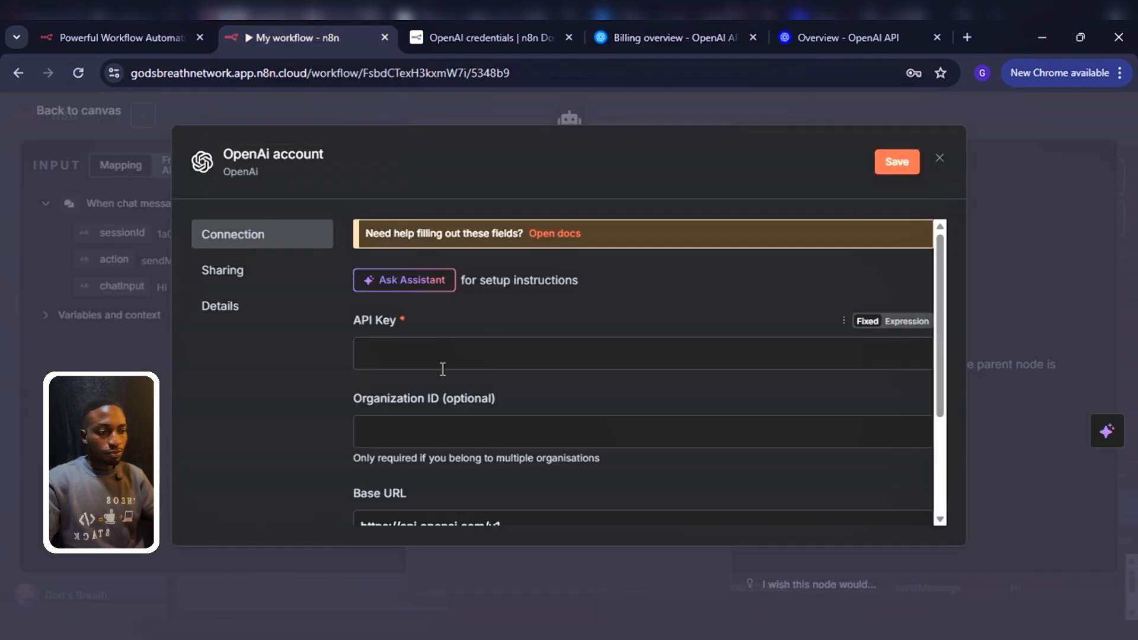
# Paste the API key into the OpenAI credential, save it and keep OpenAi account as the chat model's credential.
pyautogui.click(427, 353)
pyautogui.hotkey('ctrl', 'v')
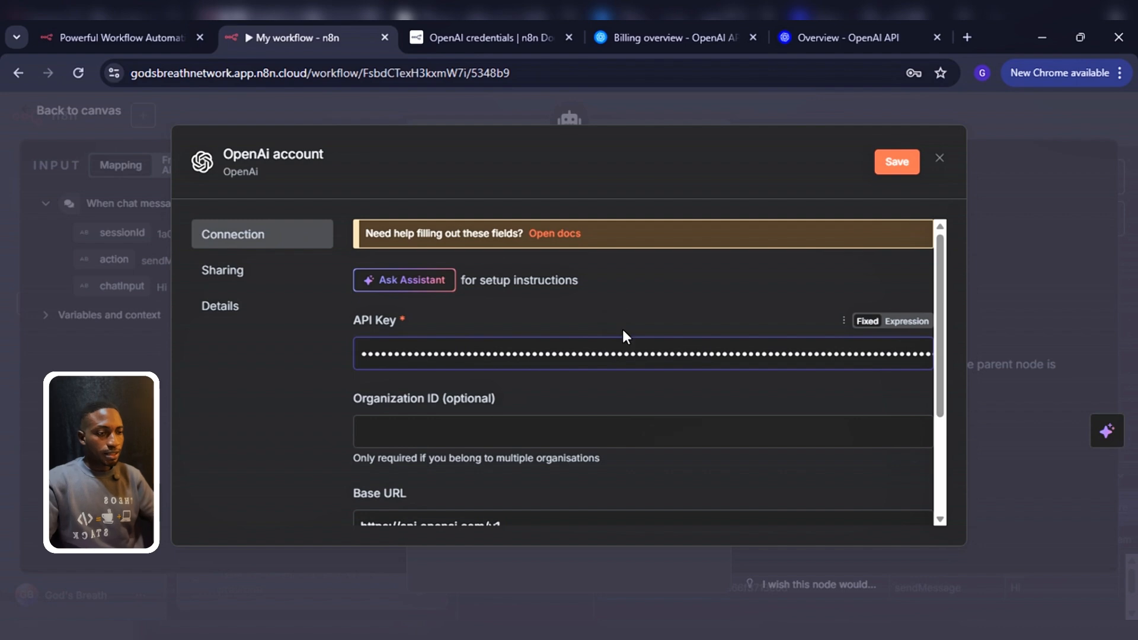
pyautogui.click(916, 167)
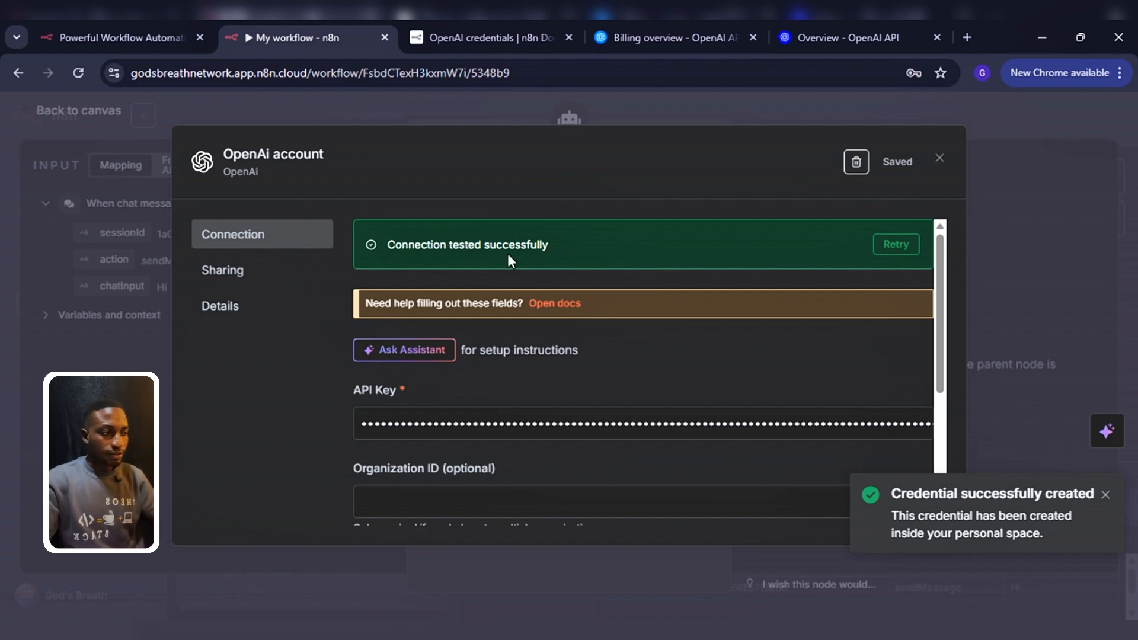
pyautogui.click(940, 158)
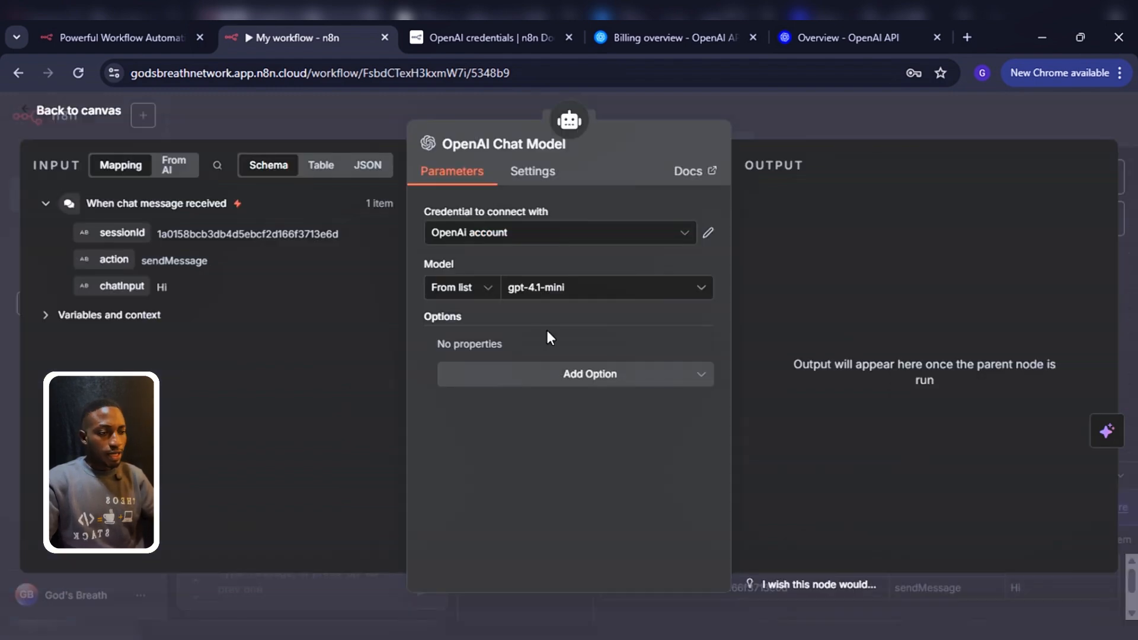
pyautogui.click(536, 235)
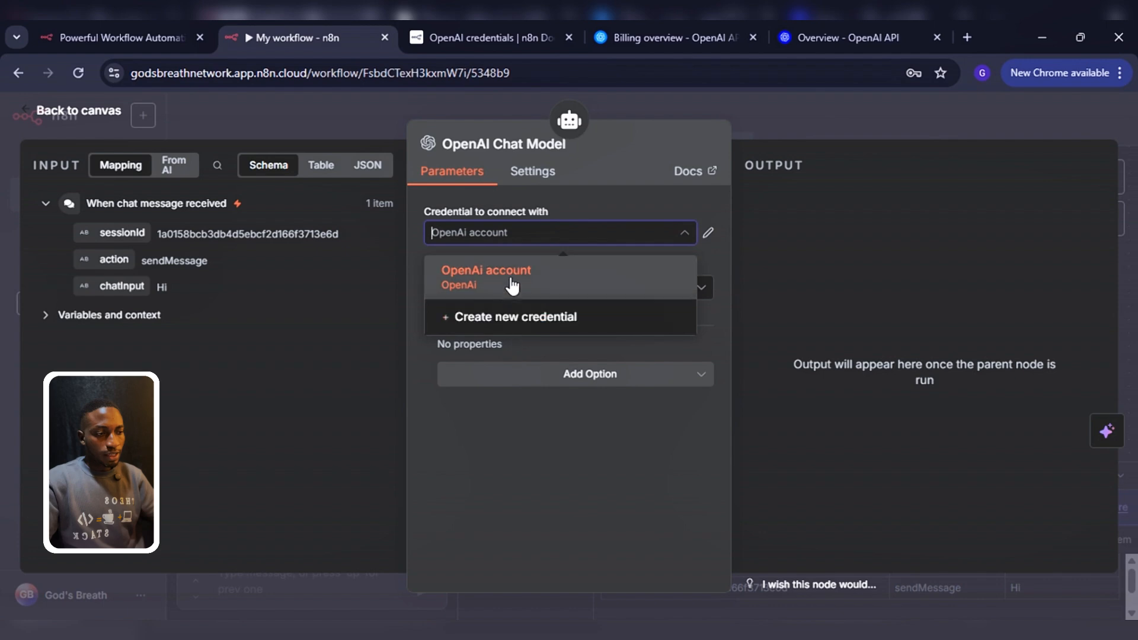
pyautogui.click(506, 423)
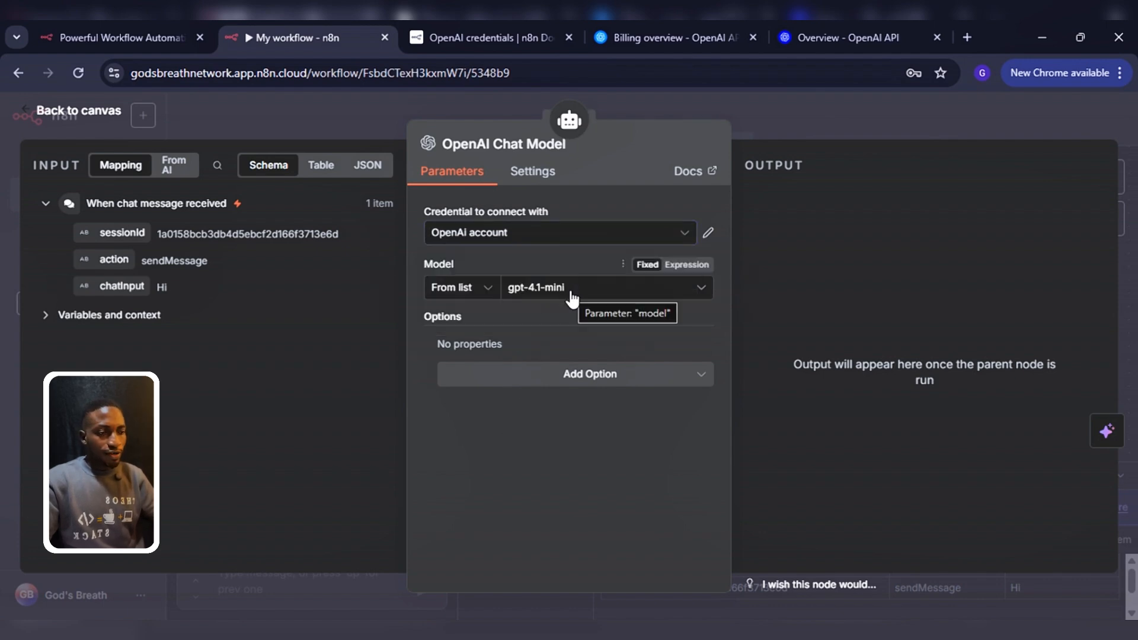
# Choose gpt-4.1-mini from the model list and place the OpenAI Chat Model node closer beneath the AI Agent.
pyautogui.click(571, 292)
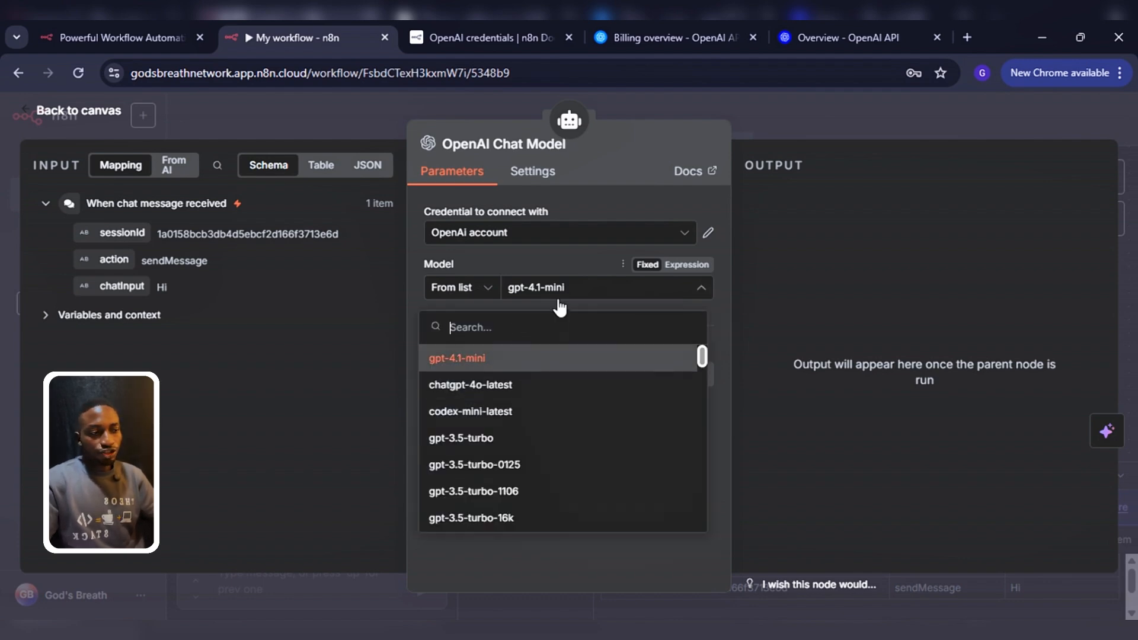
pyautogui.scroll(-2, 523, 455)
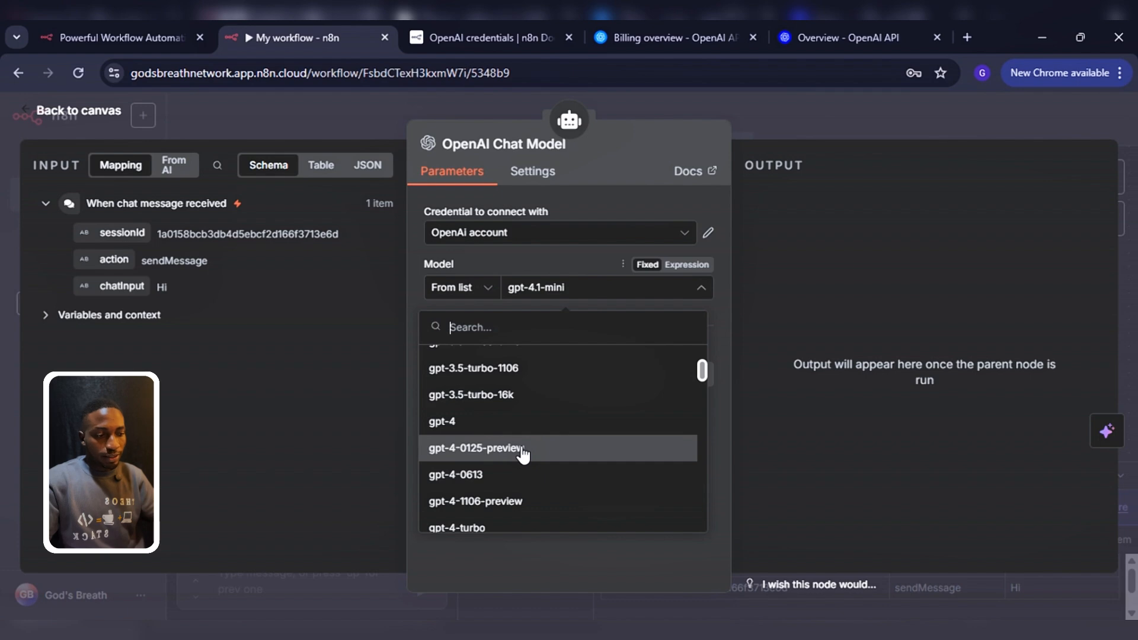
pyautogui.scroll(-3, 561, 458)
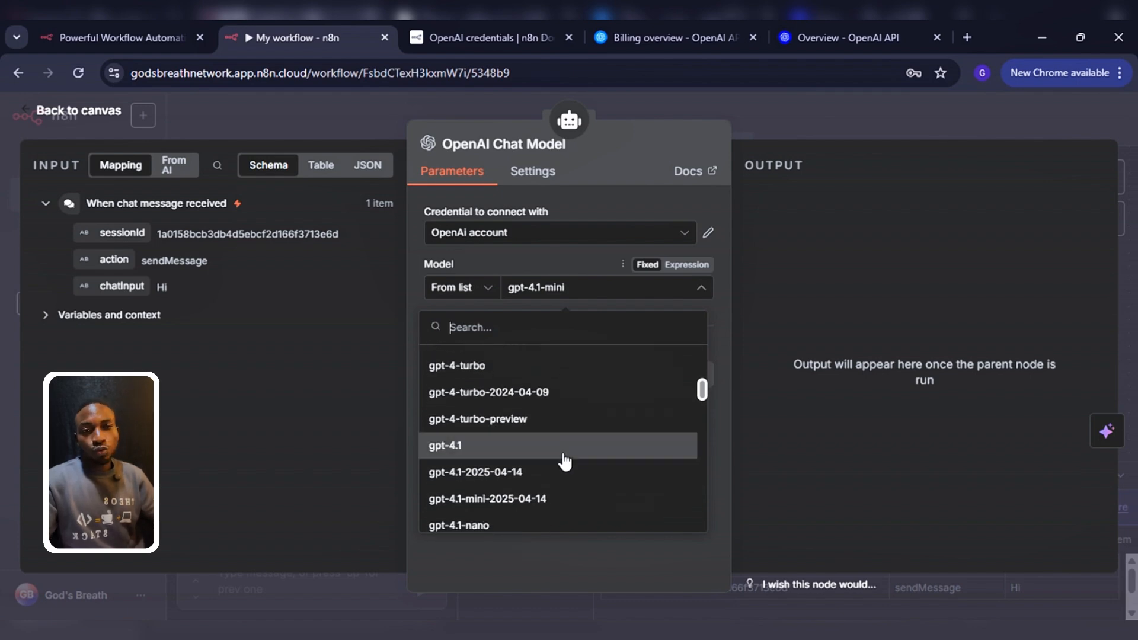
pyautogui.scroll(5, 565, 461)
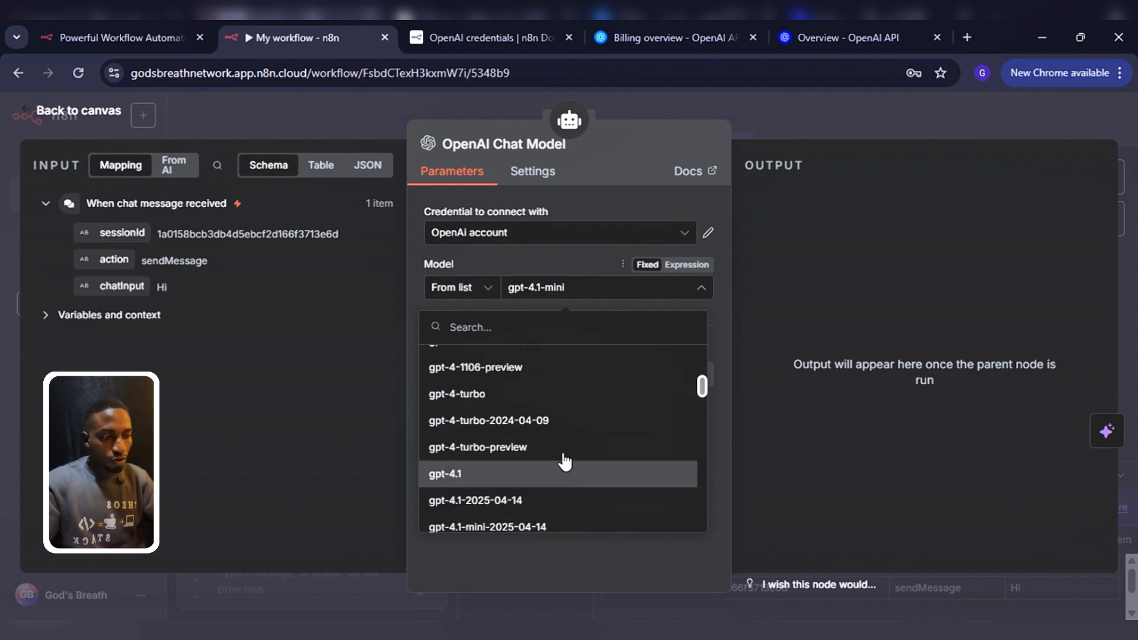
pyautogui.click(459, 359)
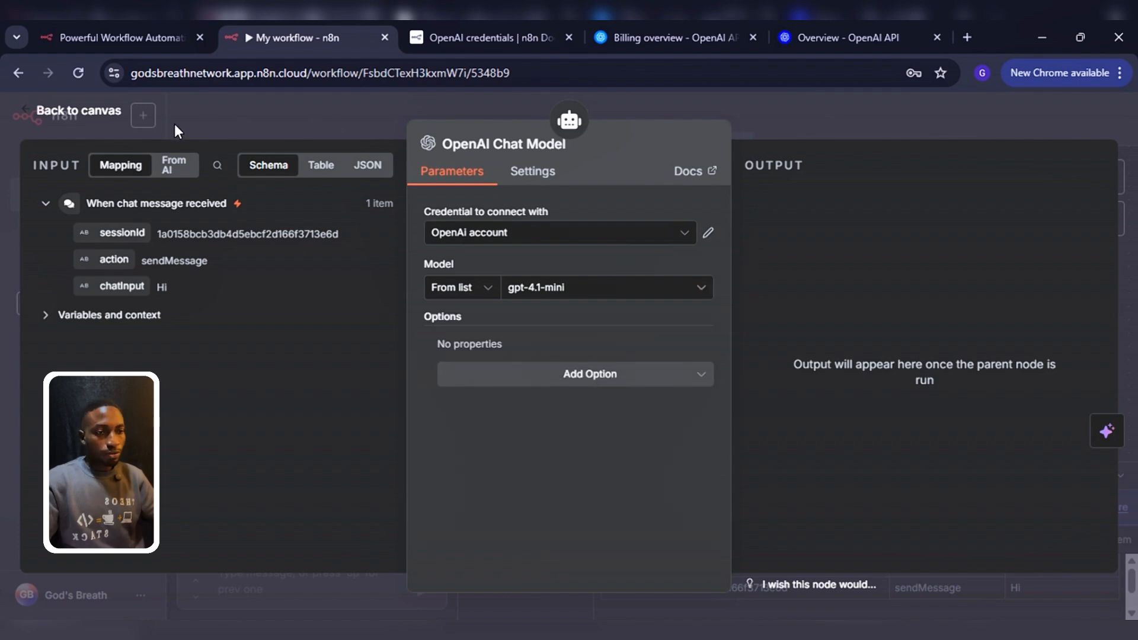
pyautogui.click(74, 113)
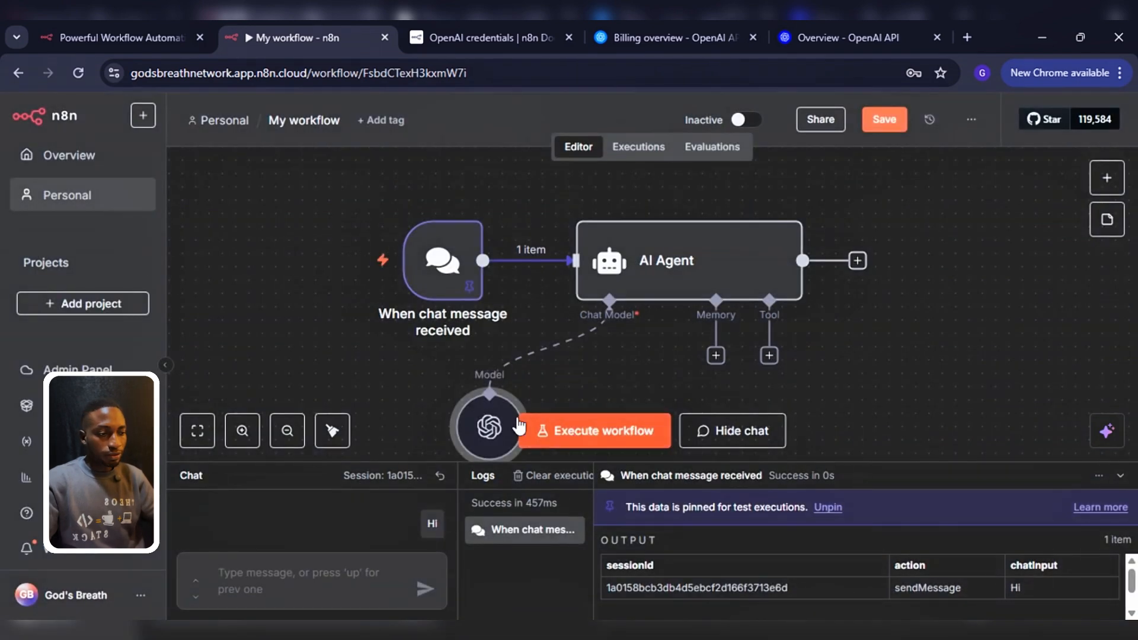
pyautogui.moveTo(519, 425); pyautogui.dragTo(587, 385)
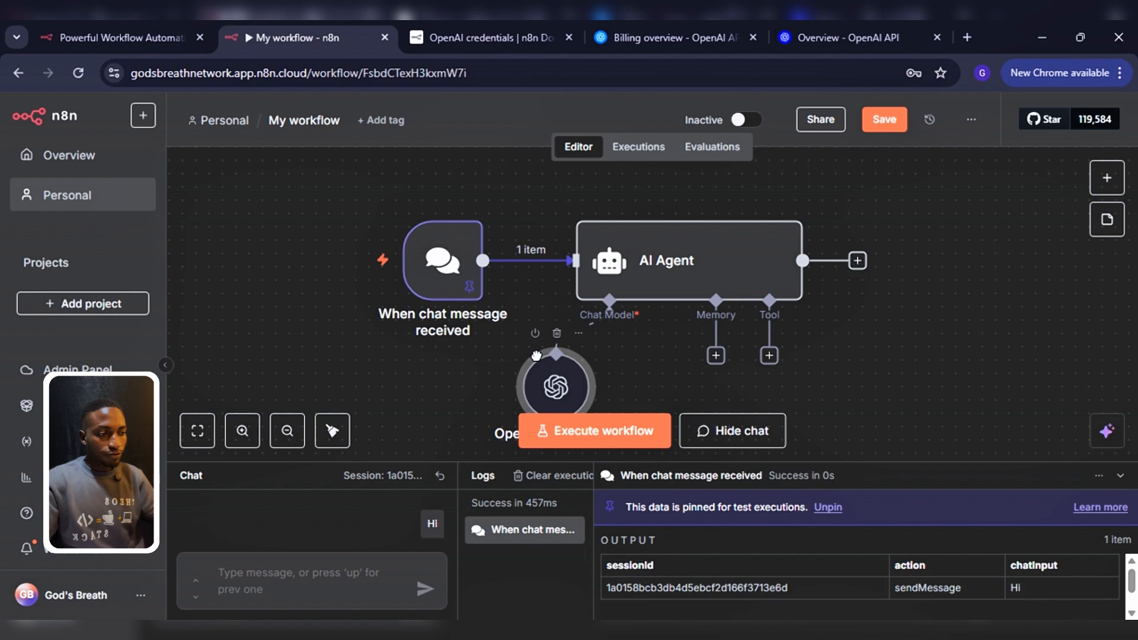
pyautogui.scroll(-1, 689, 301)
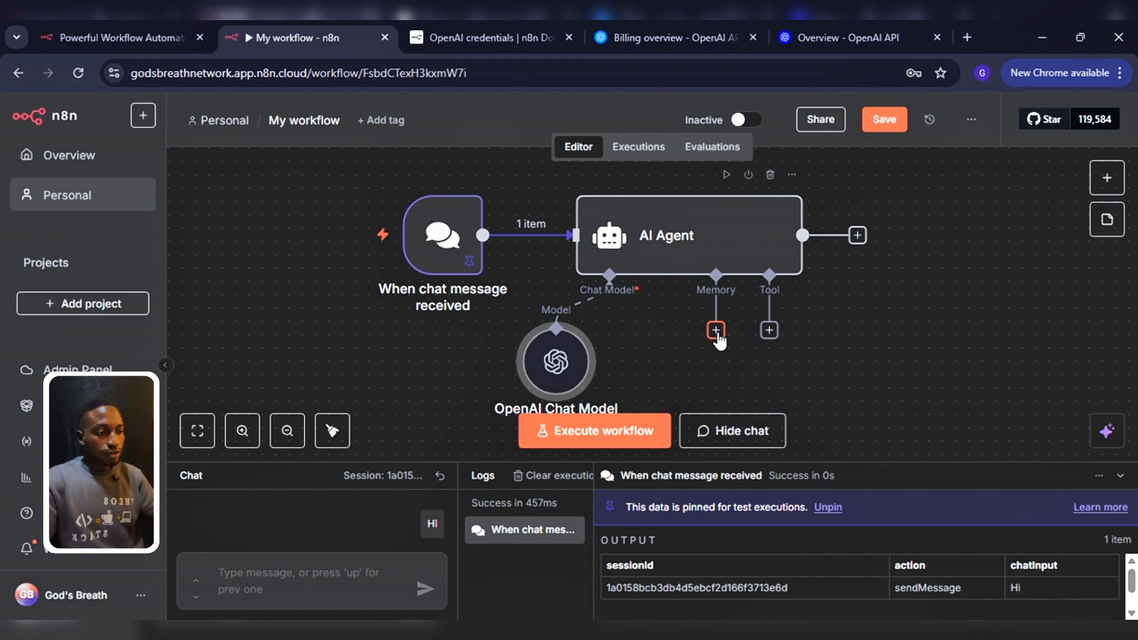
# Attach a Simple Memory with a context window length of 30 to the AI Agent and place its node beside the chat model.
pyautogui.click(716, 332)
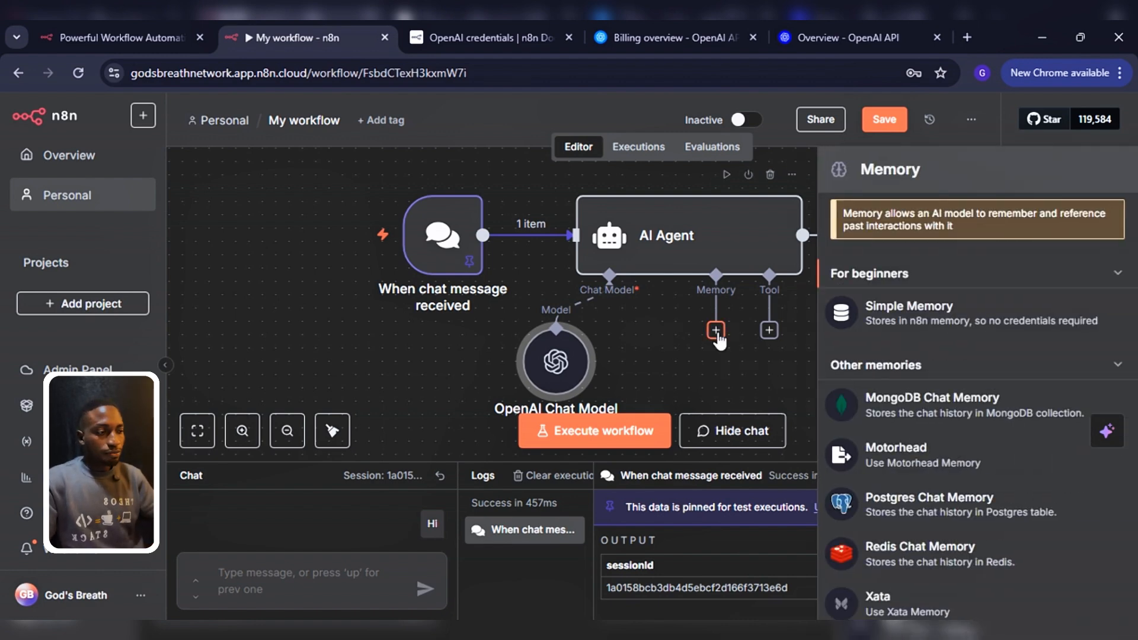
pyautogui.click(930, 317)
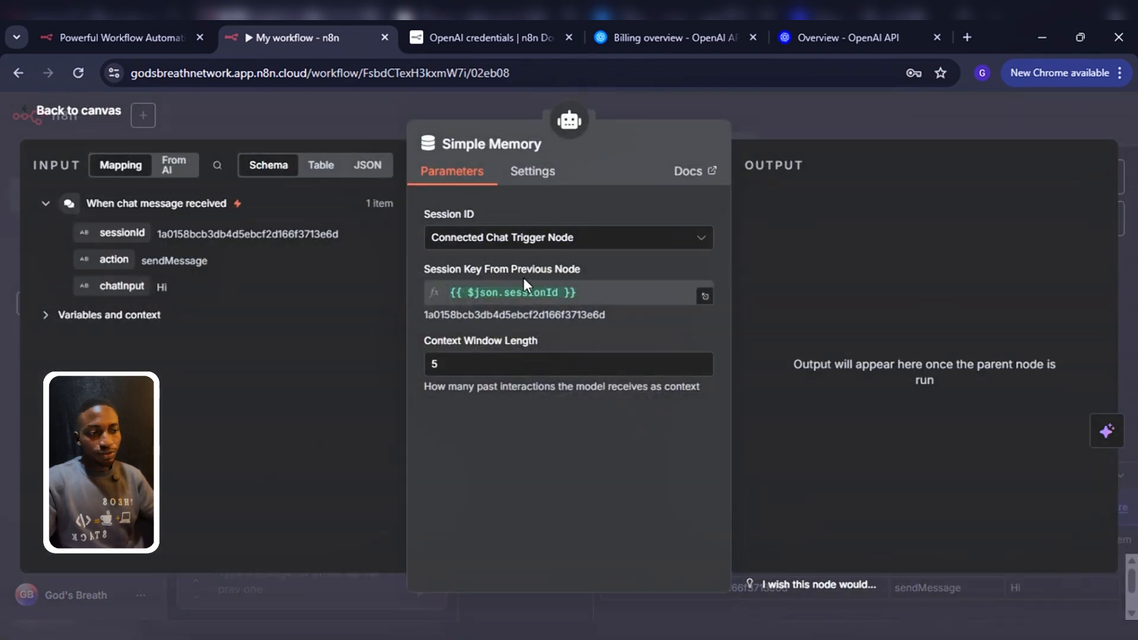
pyautogui.click(433, 364)
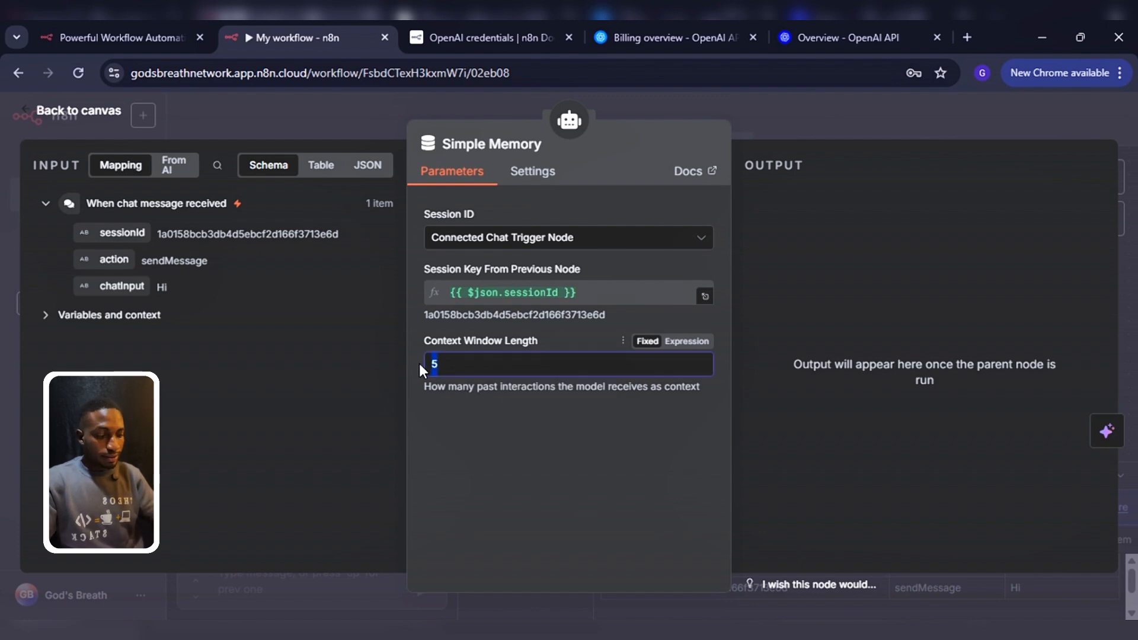
pyautogui.write('30')
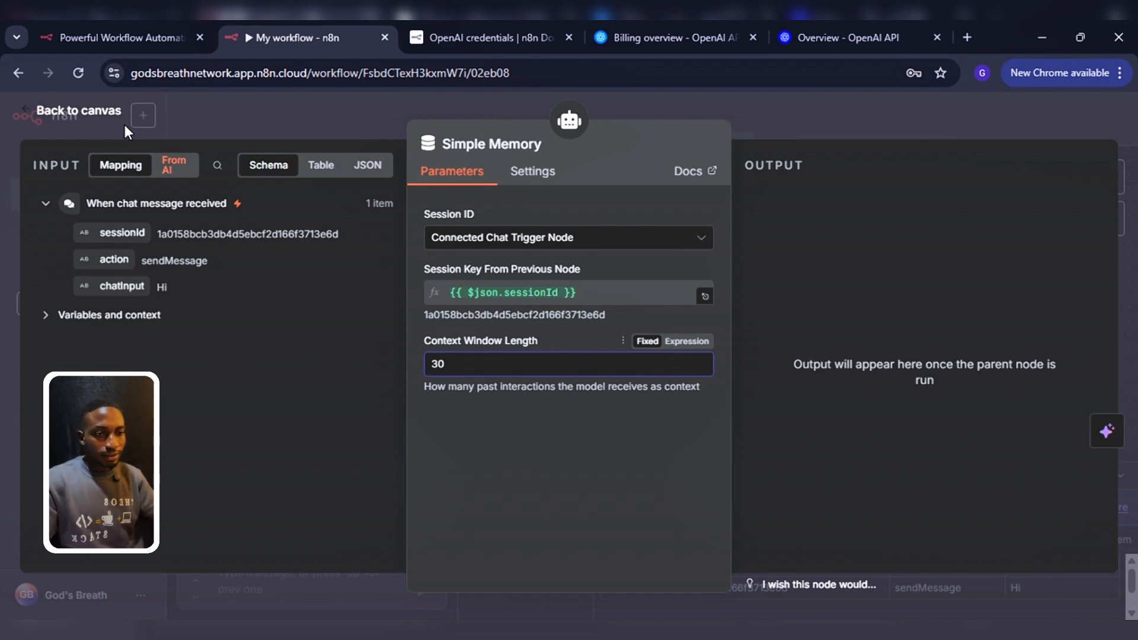
pyautogui.click(56, 115)
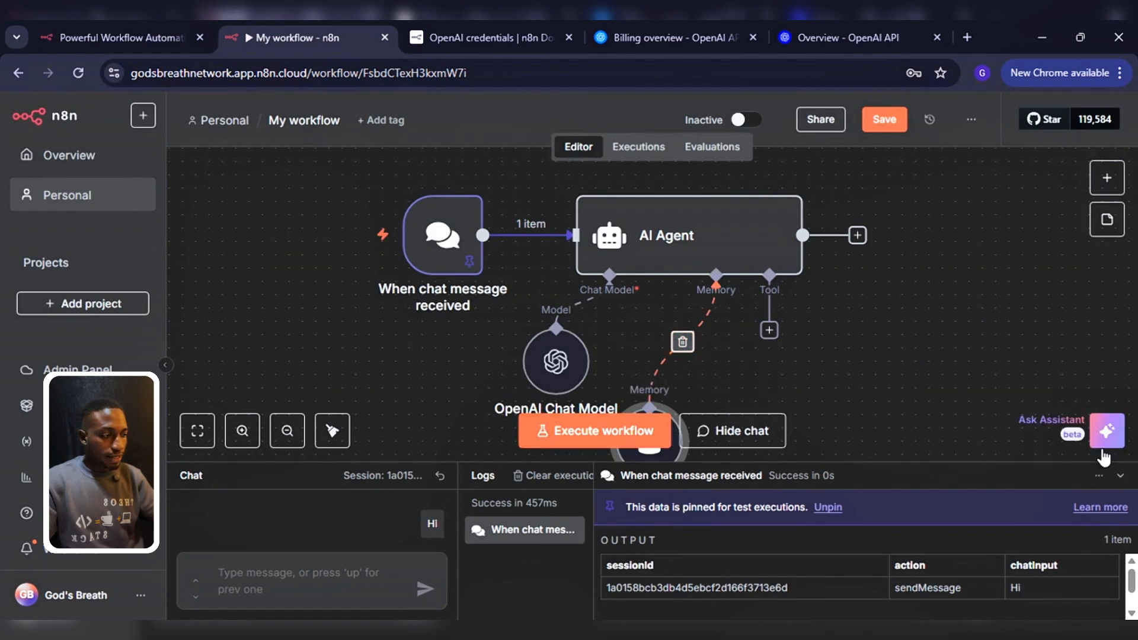
pyautogui.click(1120, 476)
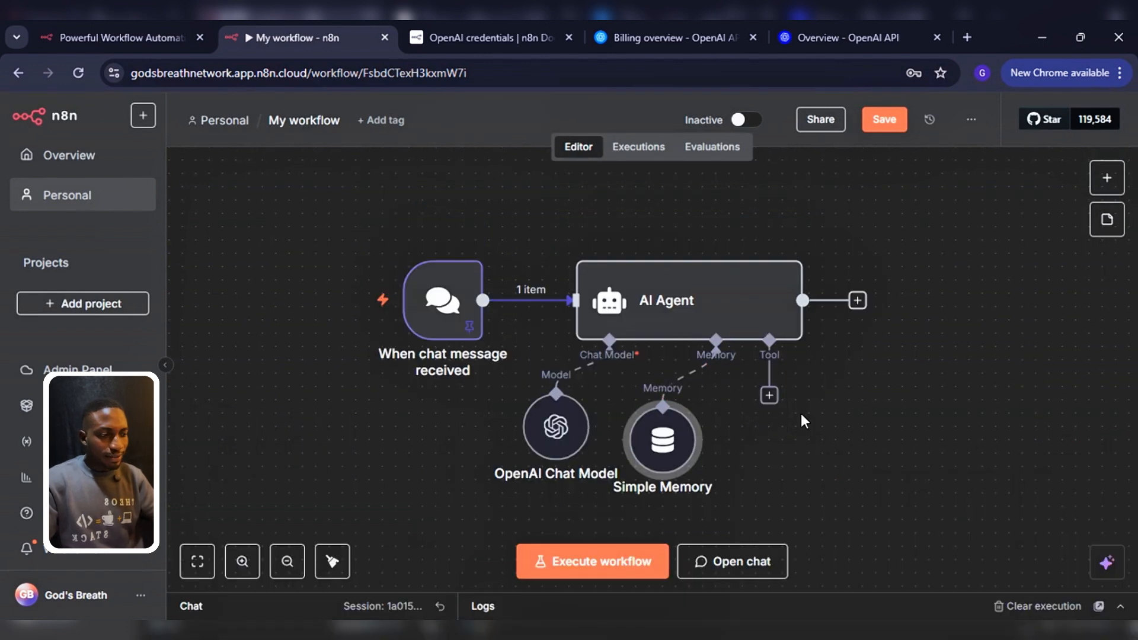
pyautogui.scroll(-1, 802, 416)
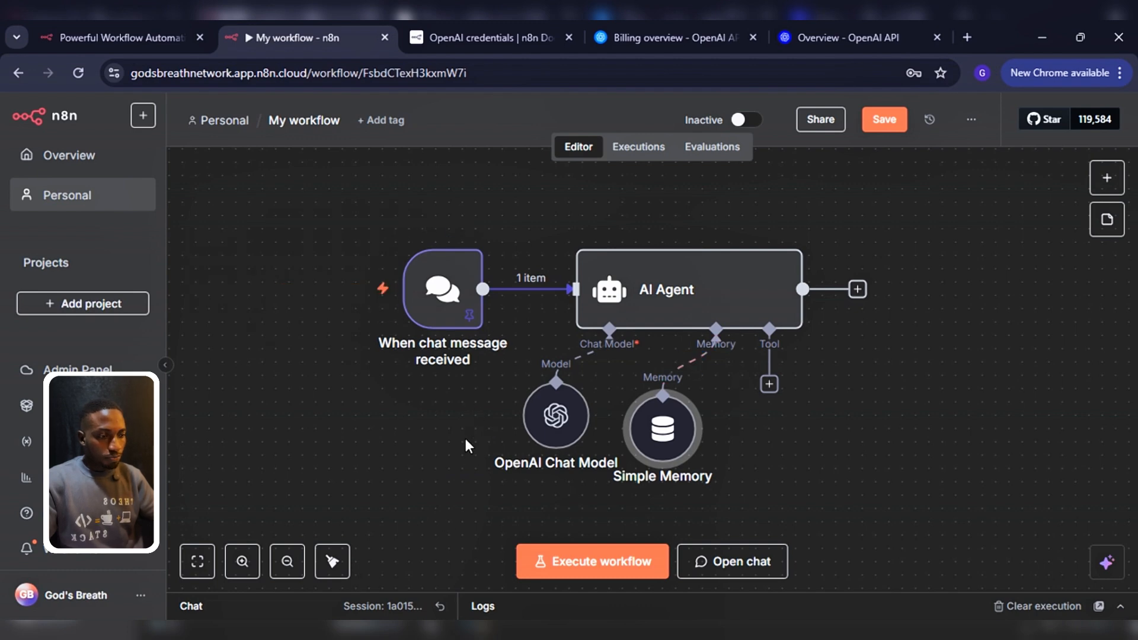
# Test the agent by sending "Hello" in the workflow's chat.
pyautogui.click(449, 306)
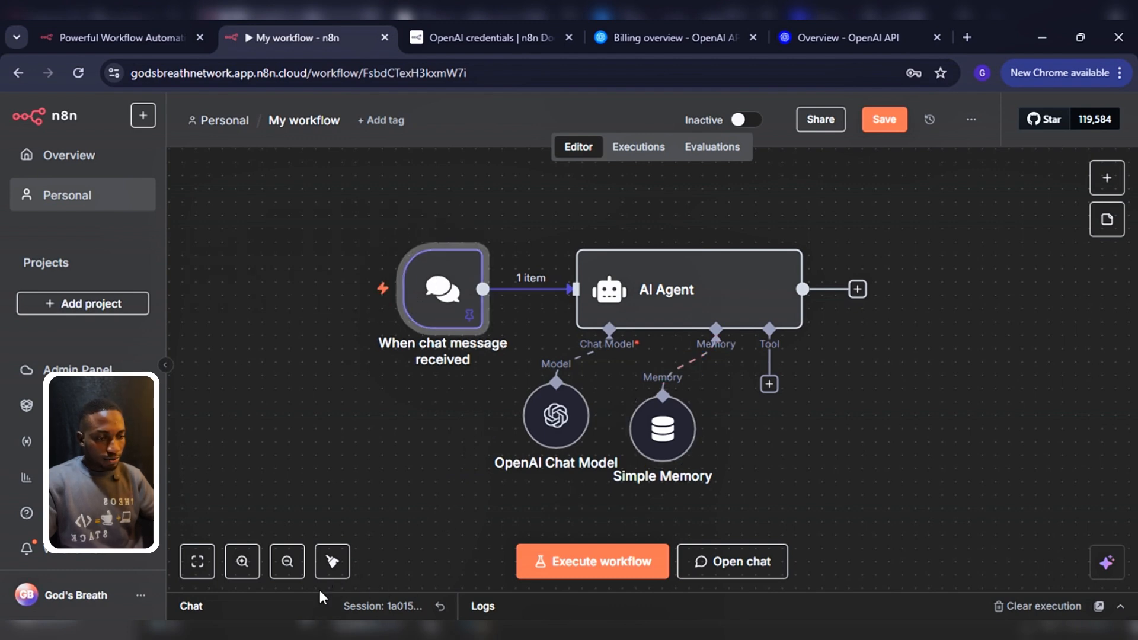
pyautogui.click(288, 611)
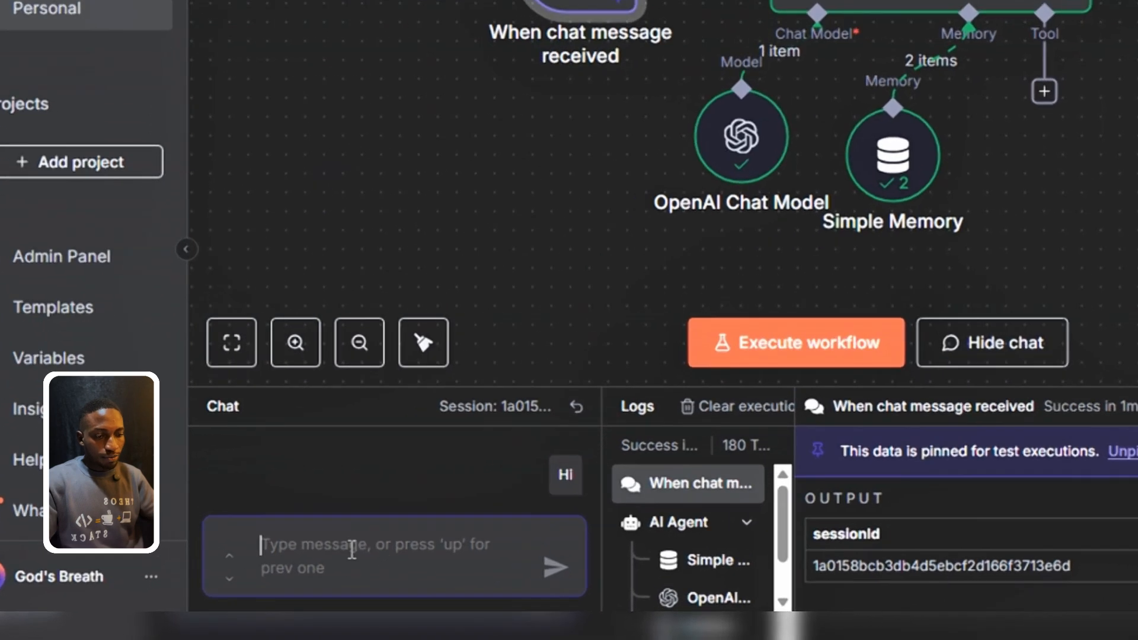
pyautogui.write('Hello')
pyautogui.press('Return')
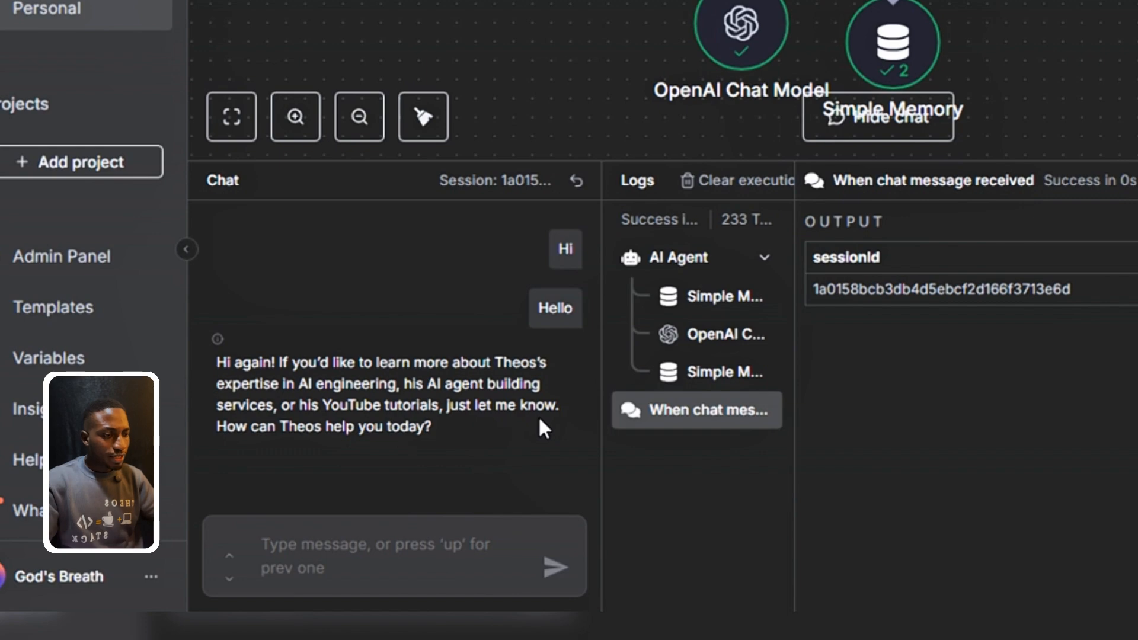
pyautogui.scroll(3, 740, 92)
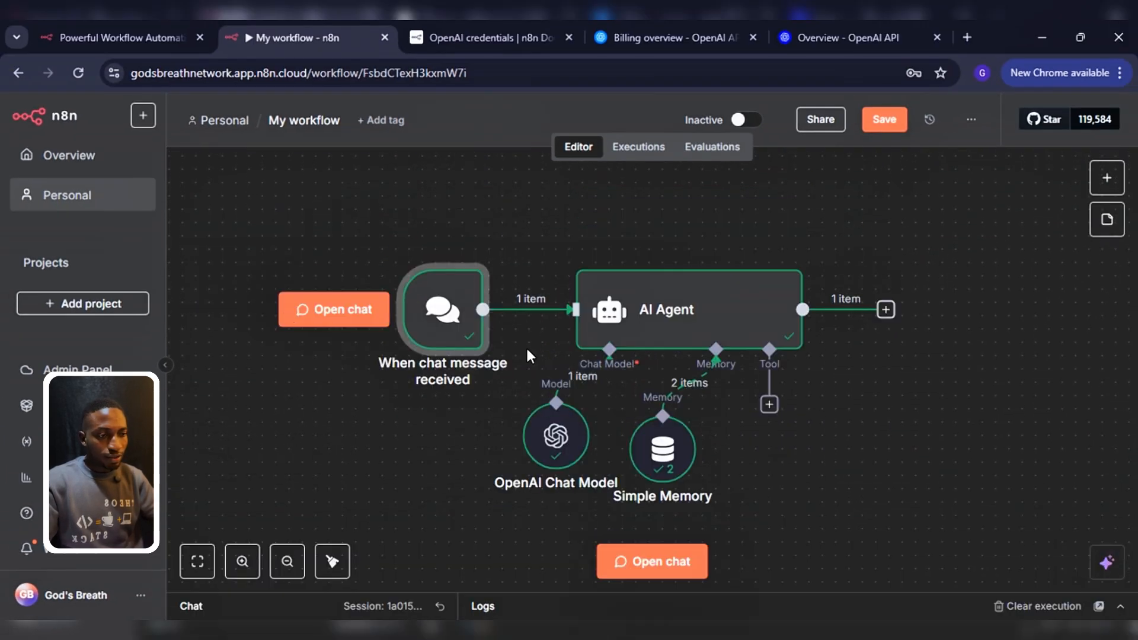
# Copy the public Chat URL from the chat trigger and reopen the test chat in a shorter panel below the canvas.
pyautogui.doubleClick(454, 330)
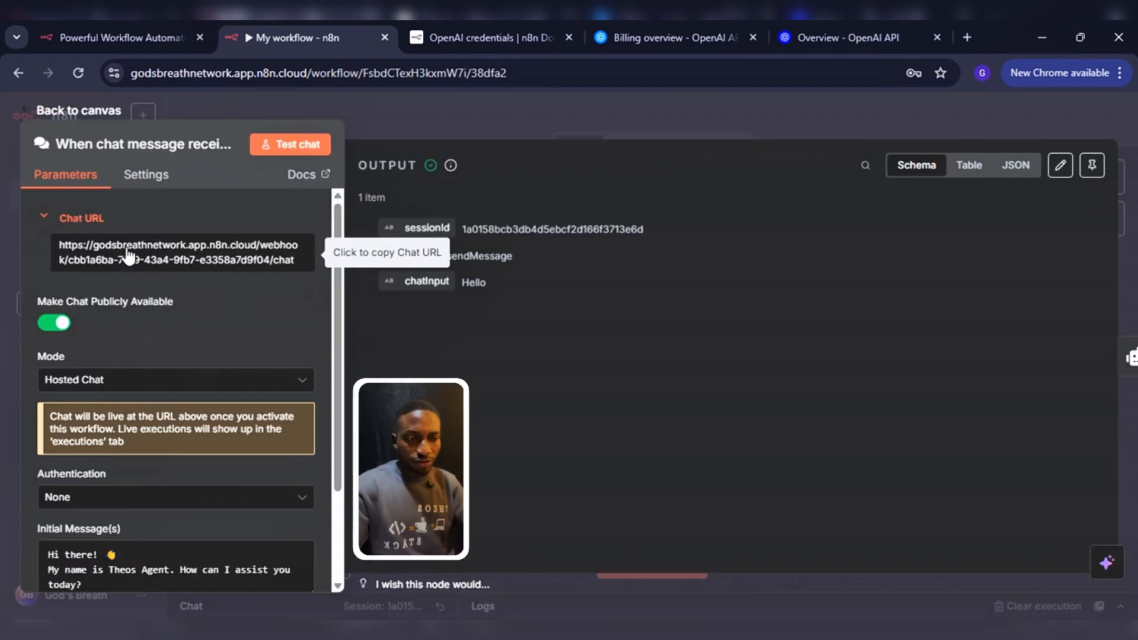
pyautogui.click(128, 255)
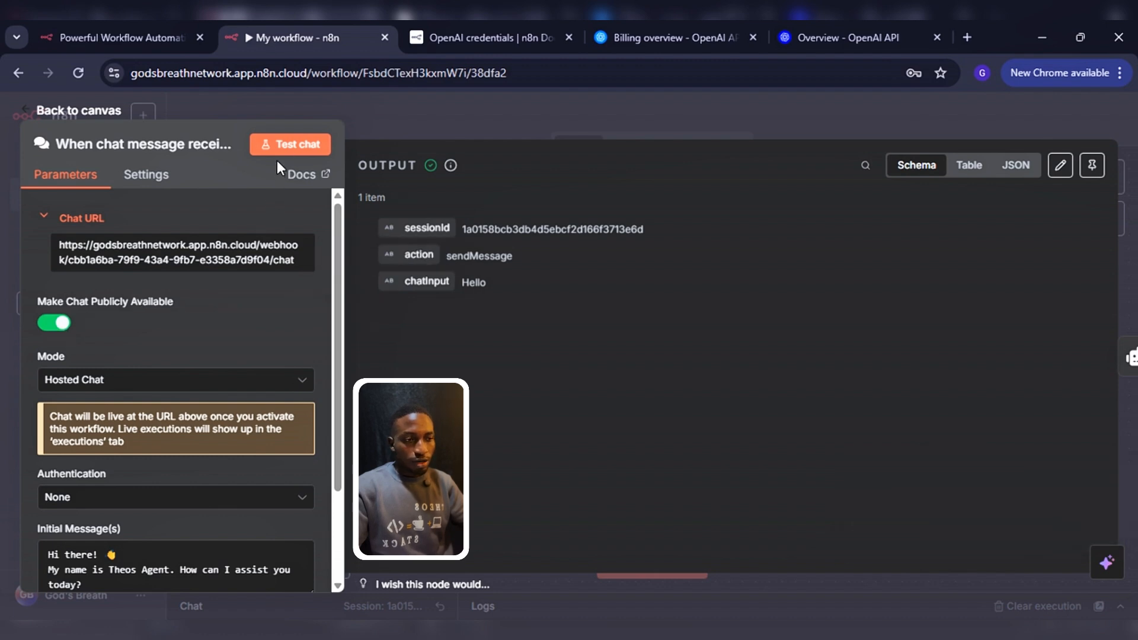
pyautogui.click(285, 145)
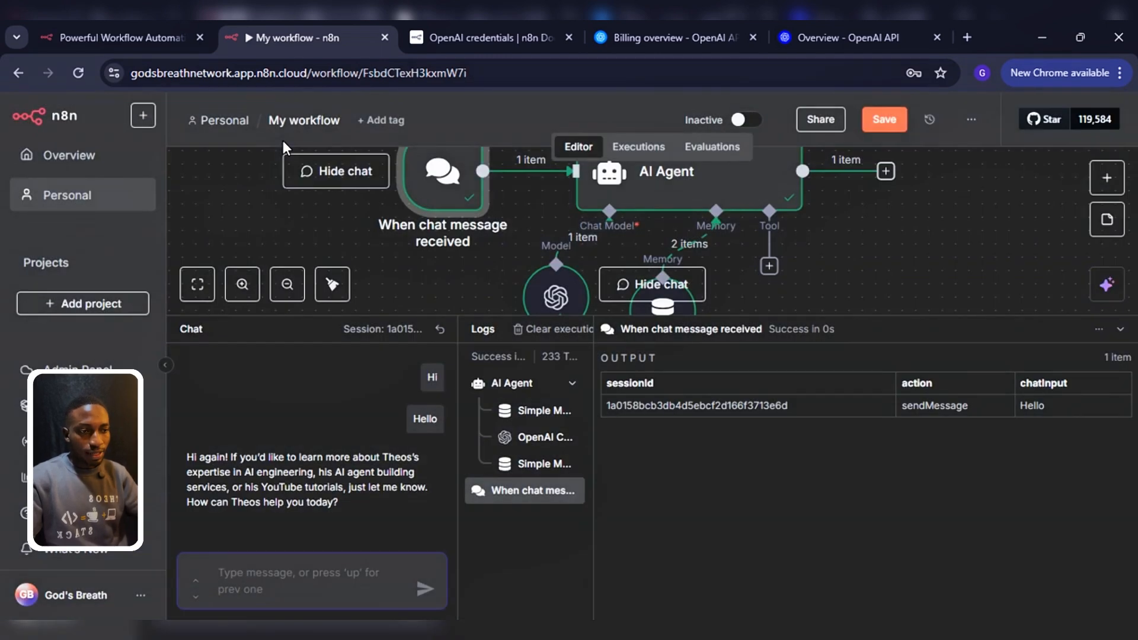
pyautogui.scroll(3, 469, 220)
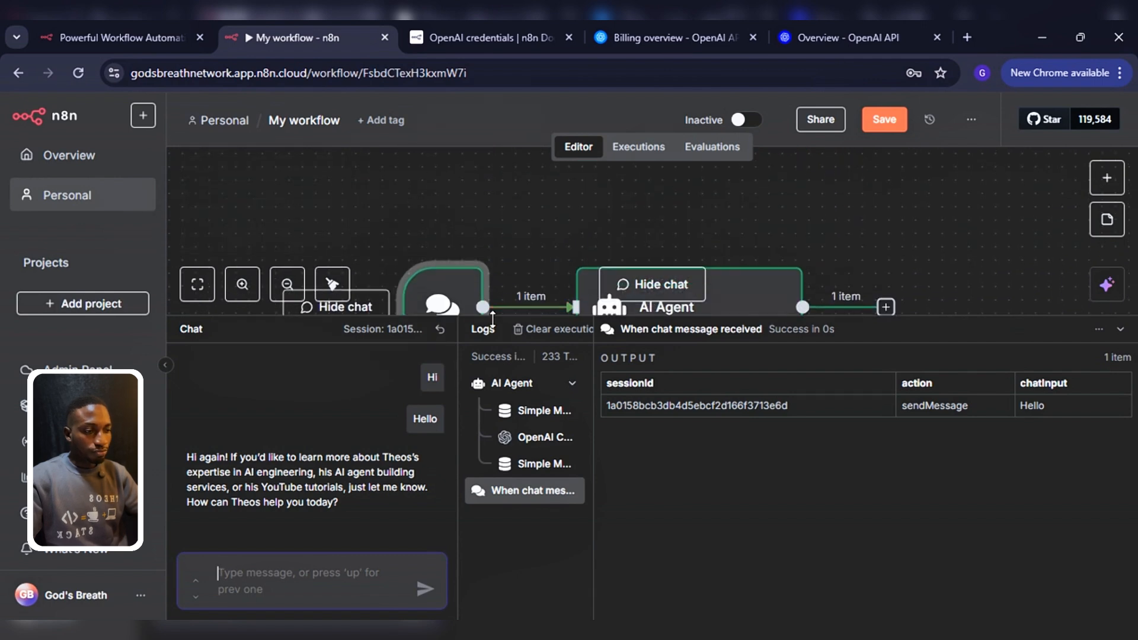
pyautogui.moveTo(492, 320); pyautogui.dragTo(513, 515)
pyautogui.scroll(-2, 546, 426)
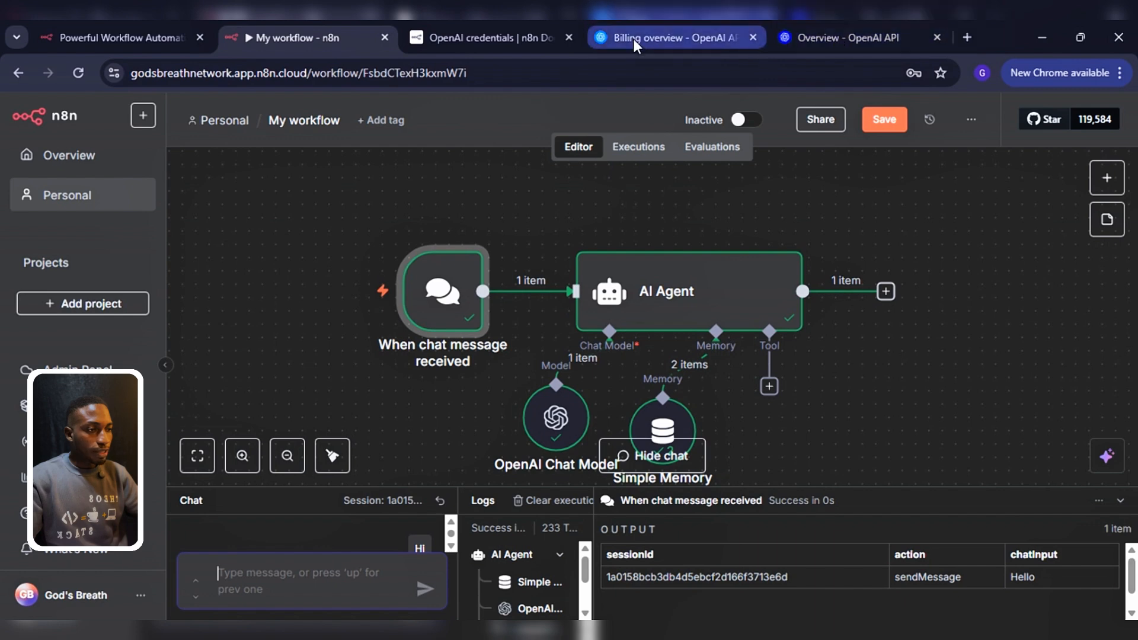
# Open the copied chat URL in a new browser tab.
pyautogui.click(964, 36)
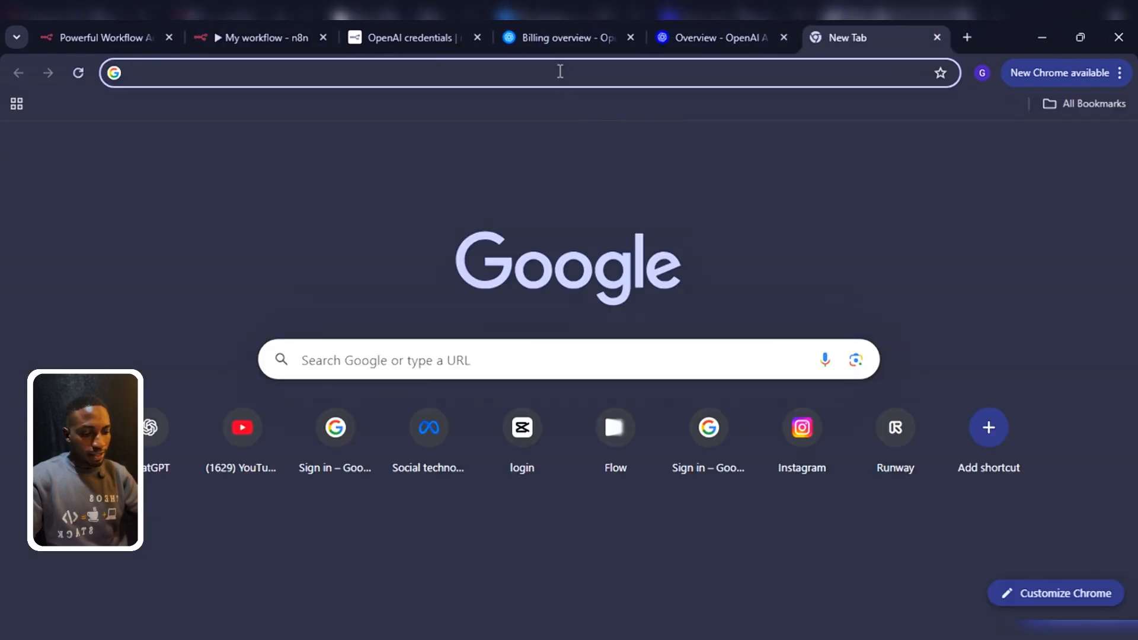
pyautogui.hotkey('ctrl', 'v')
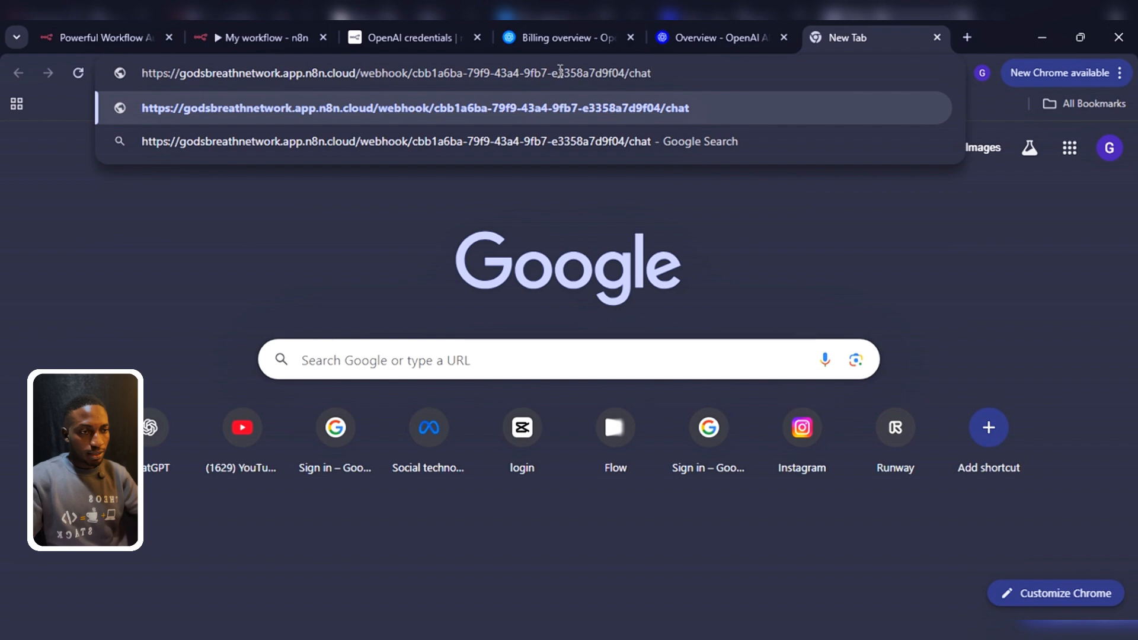
pyautogui.press('Return')
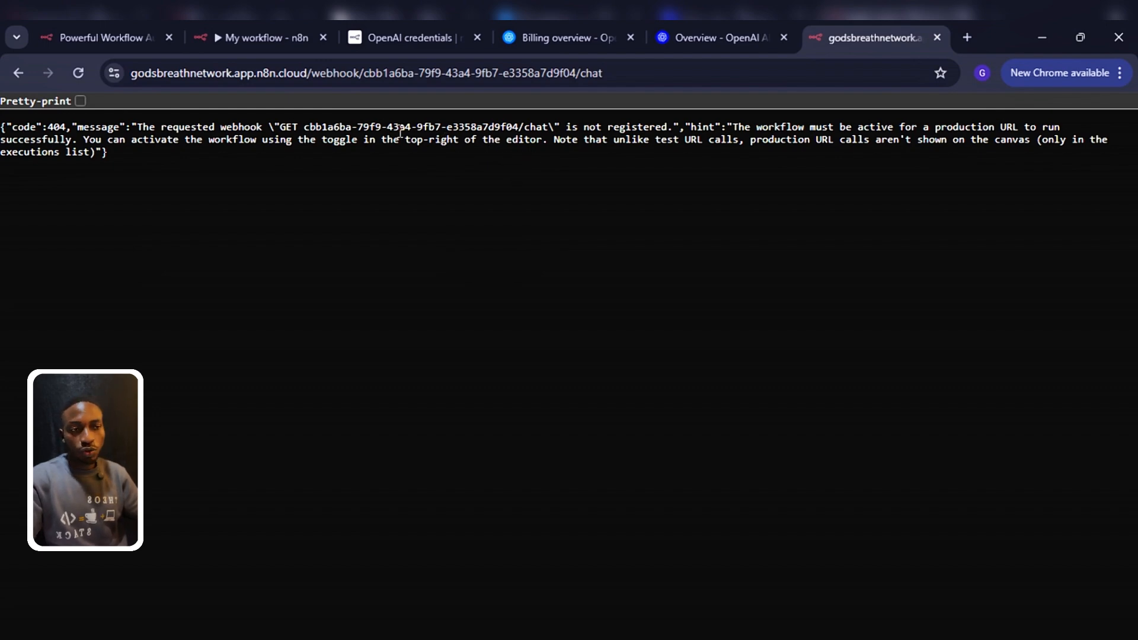
# Activate the workflow and reload the public chat page.
pyautogui.click(268, 33)
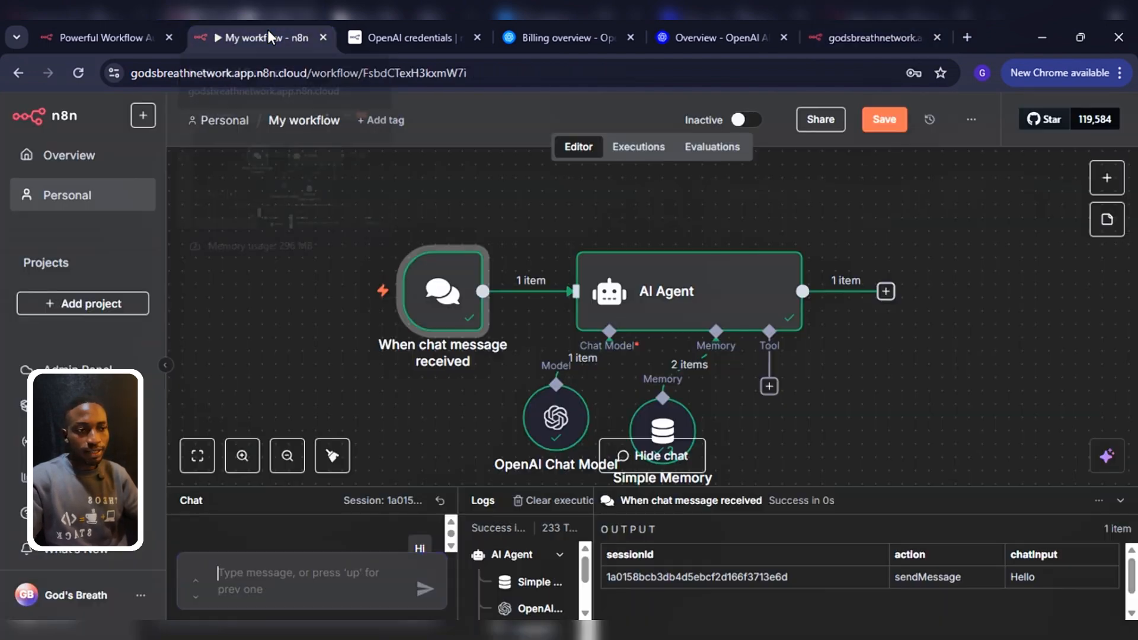
pyautogui.click(741, 118)
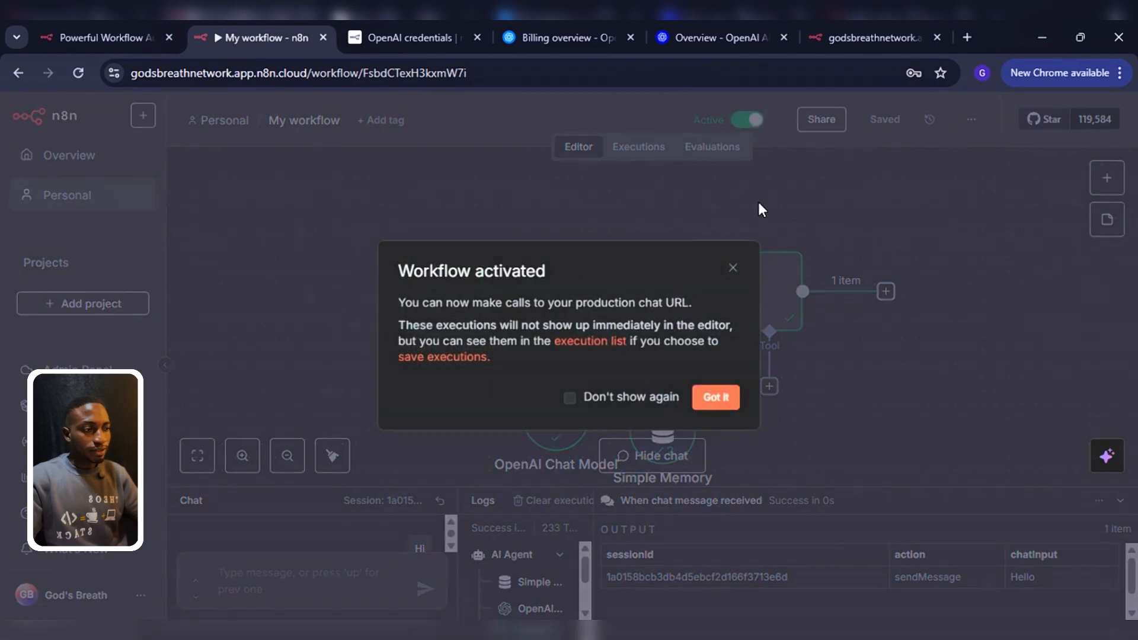
pyautogui.click(716, 397)
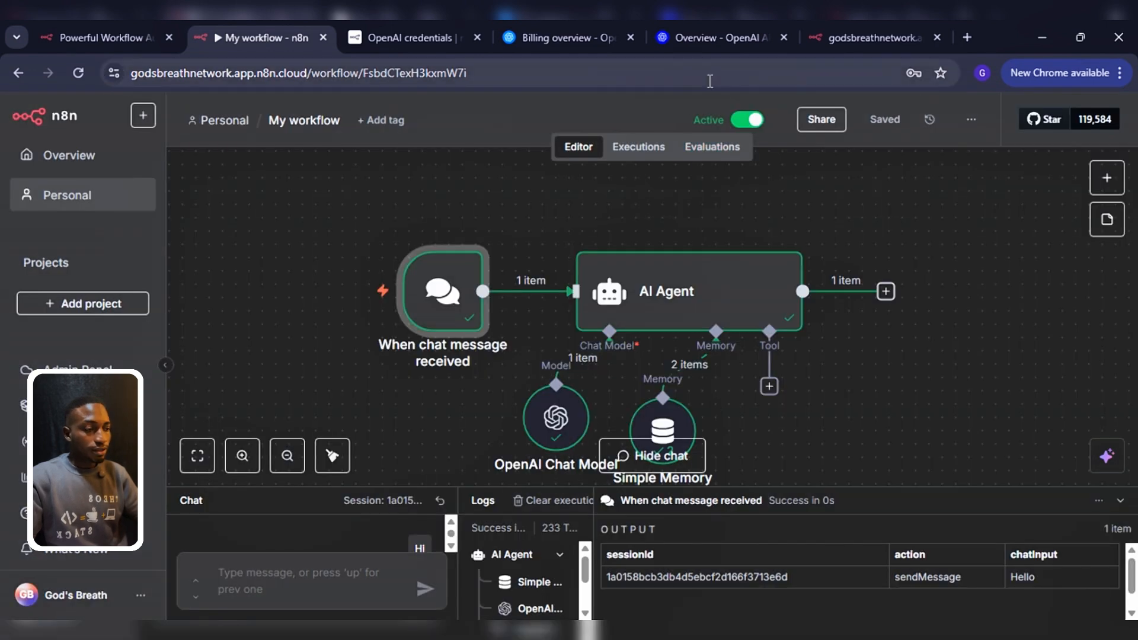
pyautogui.click(849, 28)
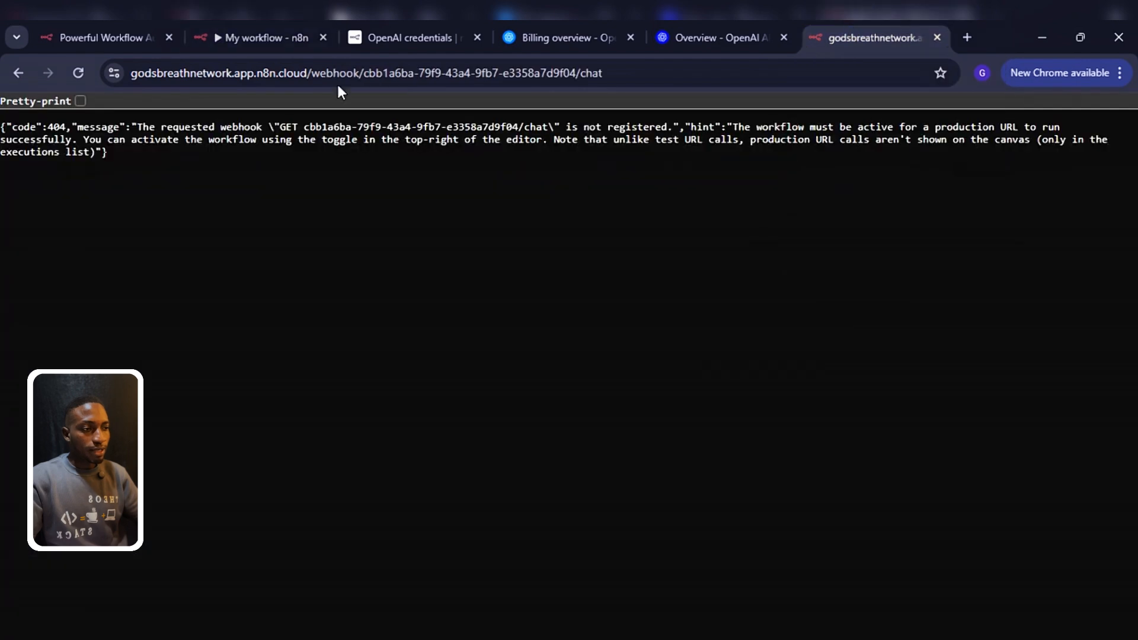
pyautogui.click(77, 73)
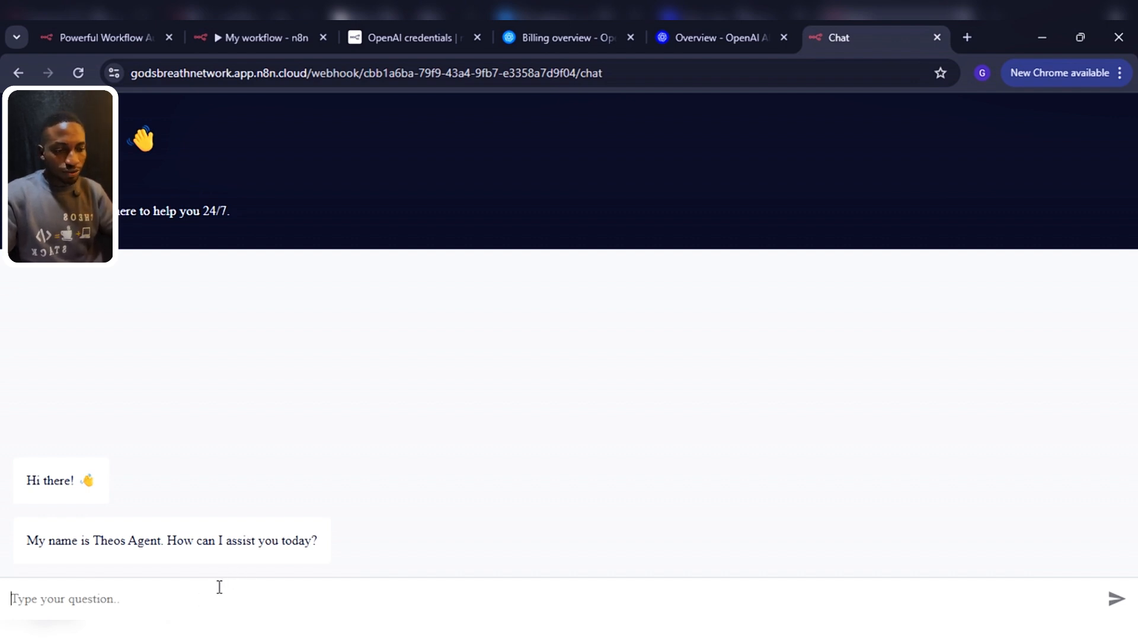
# Ask the agent "What does Theos do?" in the public chat.
pyautogui.write('What ')
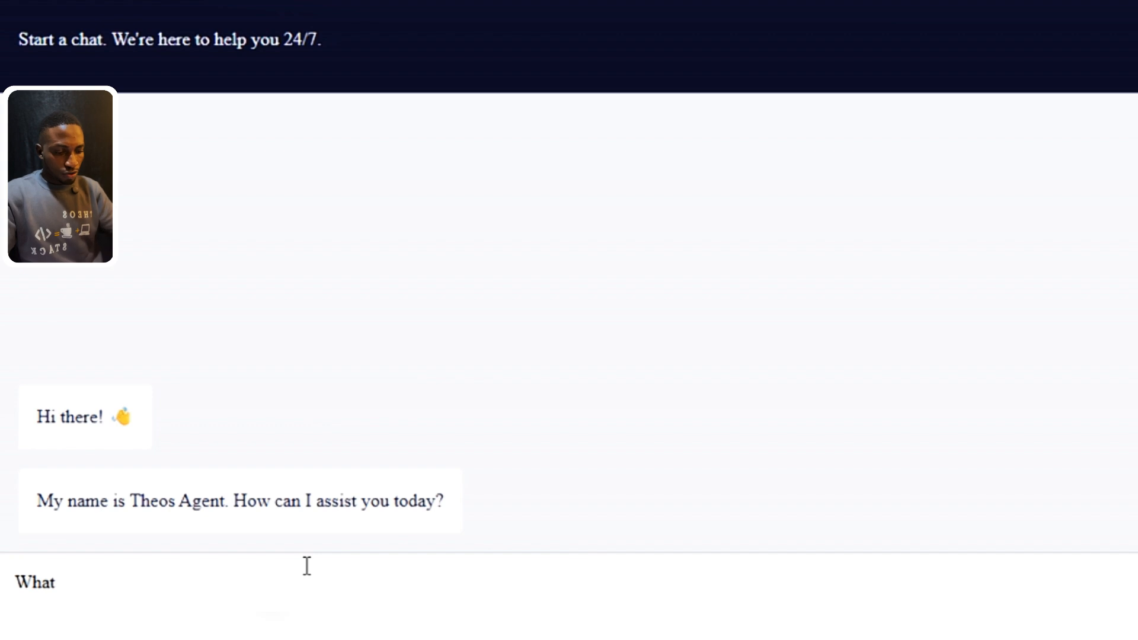
pyautogui.write('does Theo')
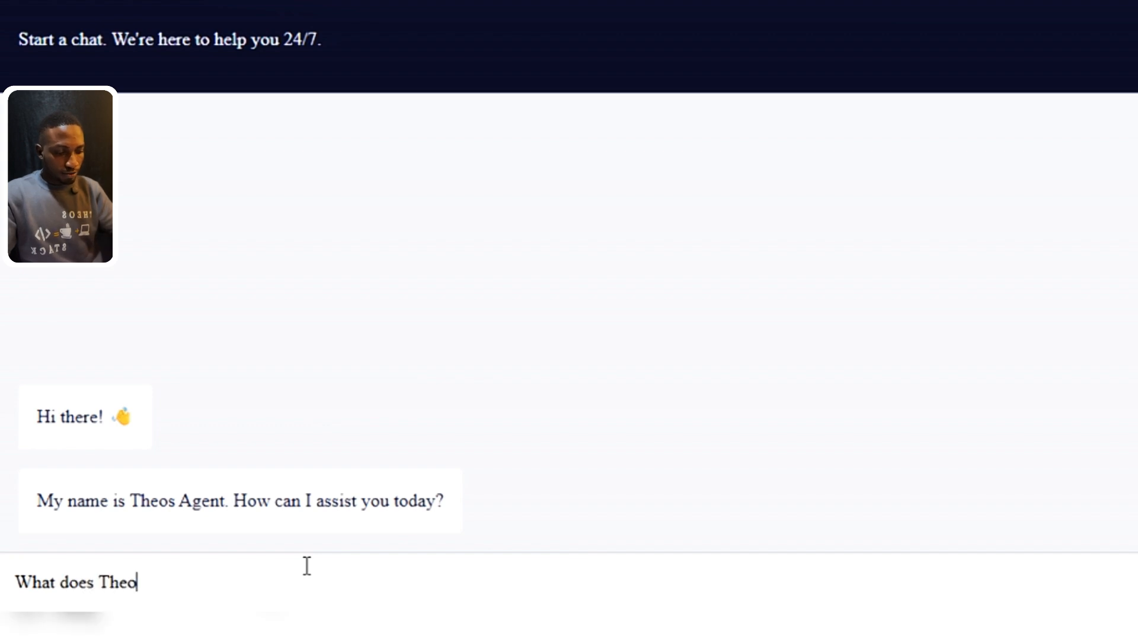
pyautogui.write('s do?')
pyautogui.press('Return')
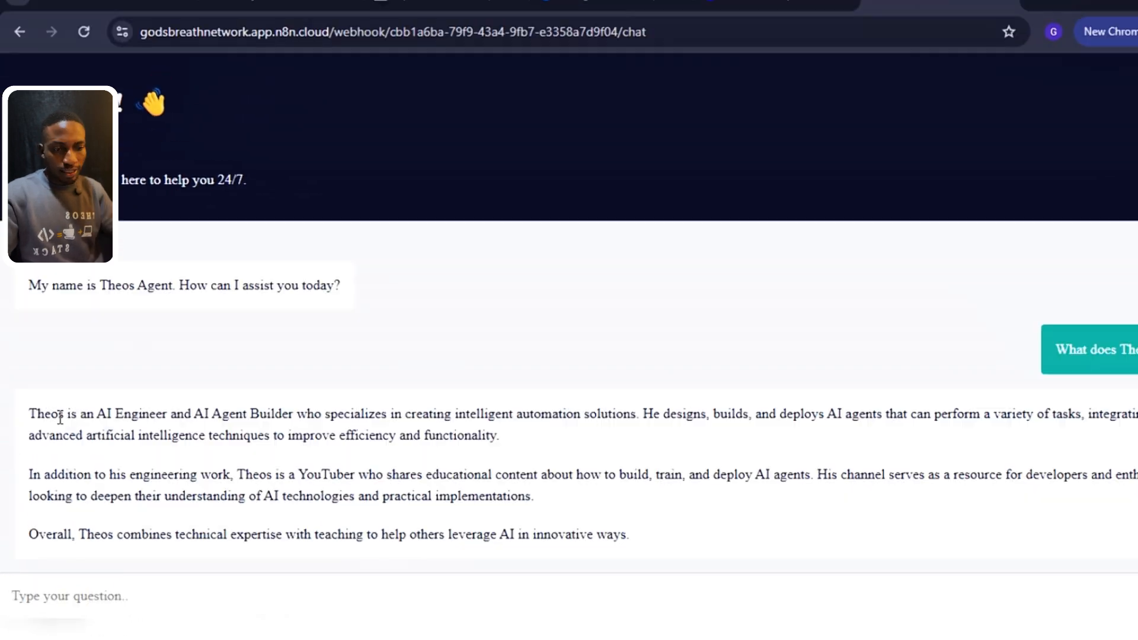